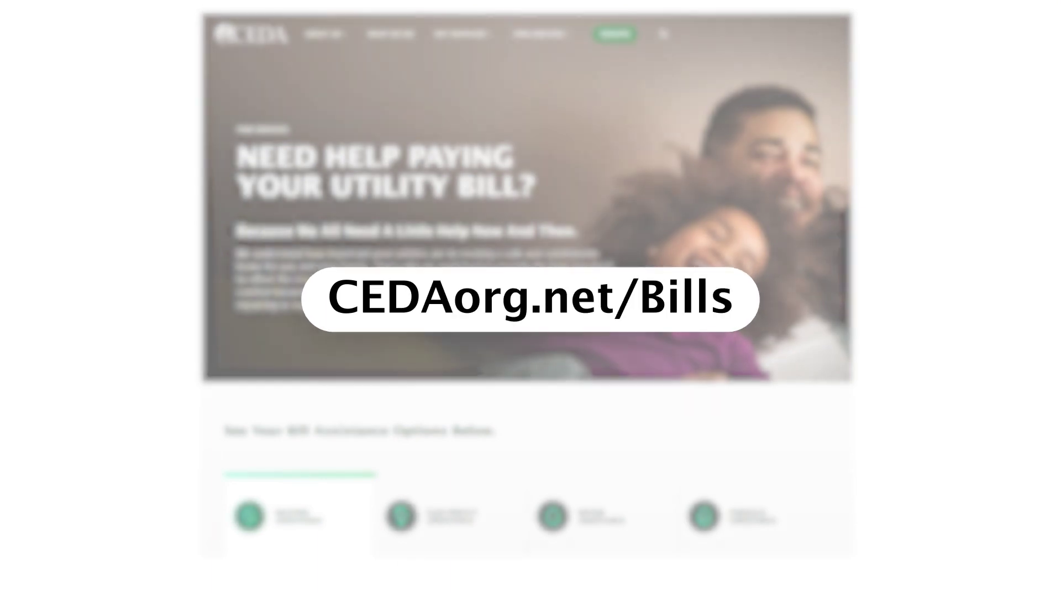
Step: Launch LIHEAP Apply Online, answer Yes to Cook County residency and the disclaimer, and continue
scroll(526, 277, down, 7)
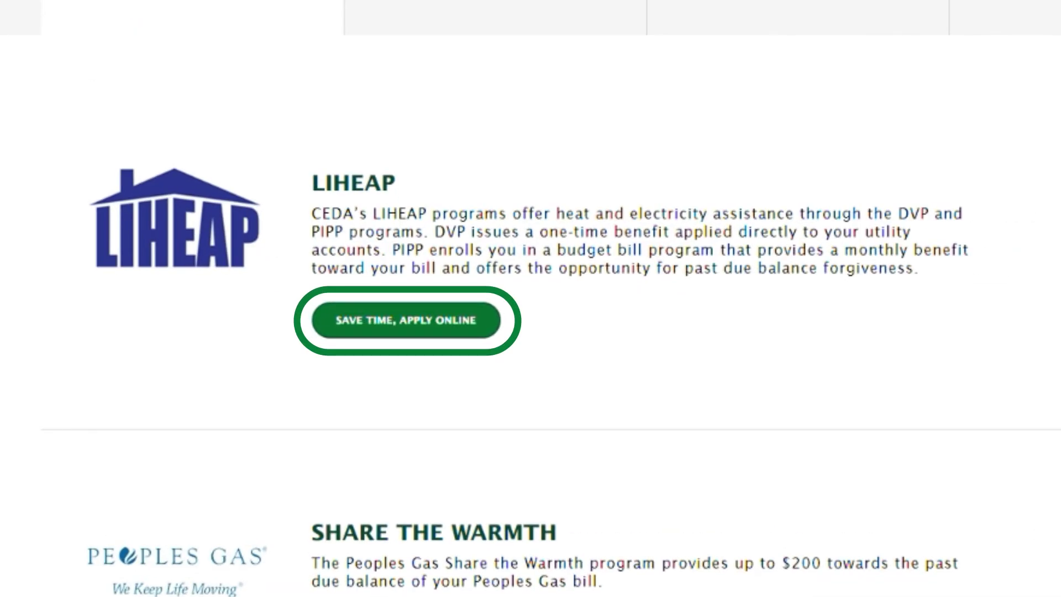
click(414, 334)
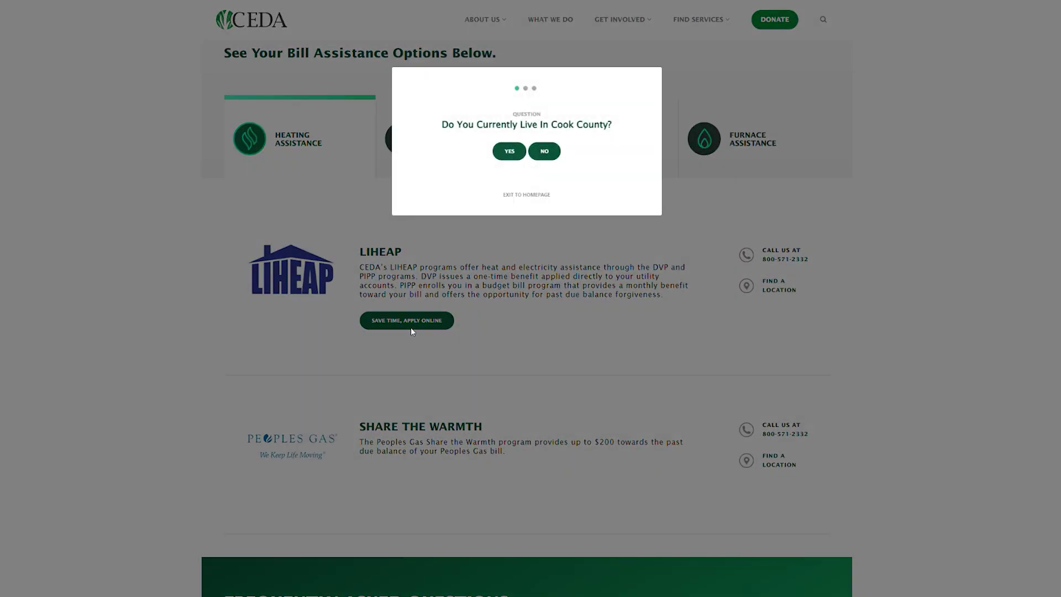
click(510, 155)
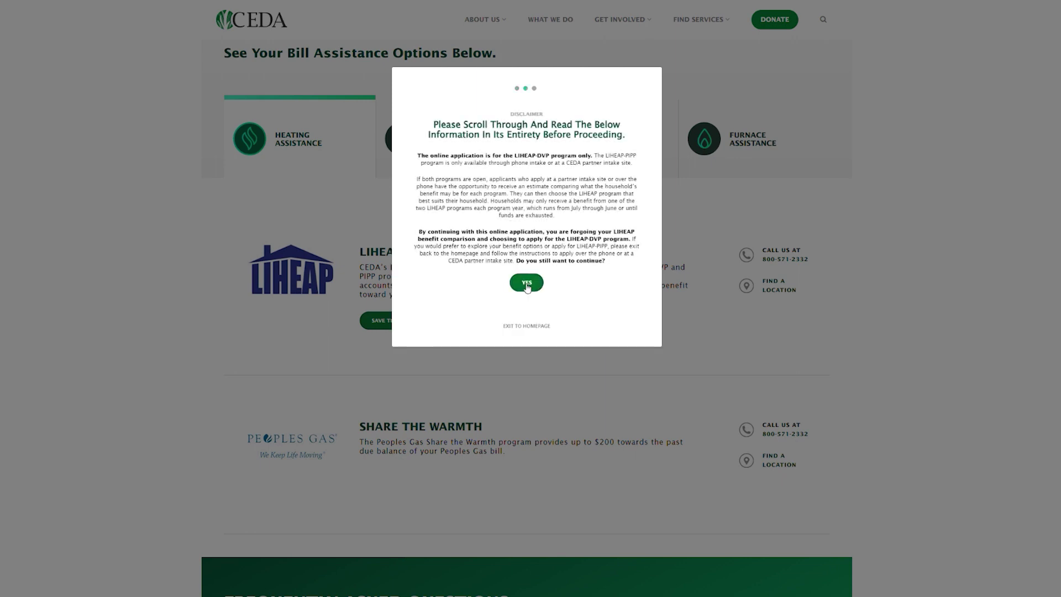
click(526, 284)
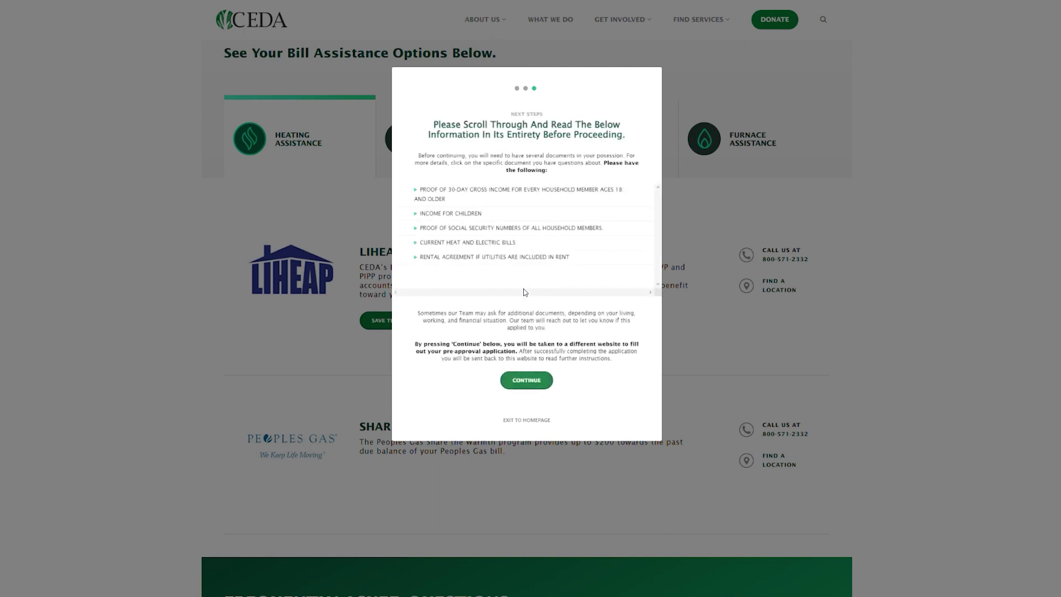
click(526, 380)
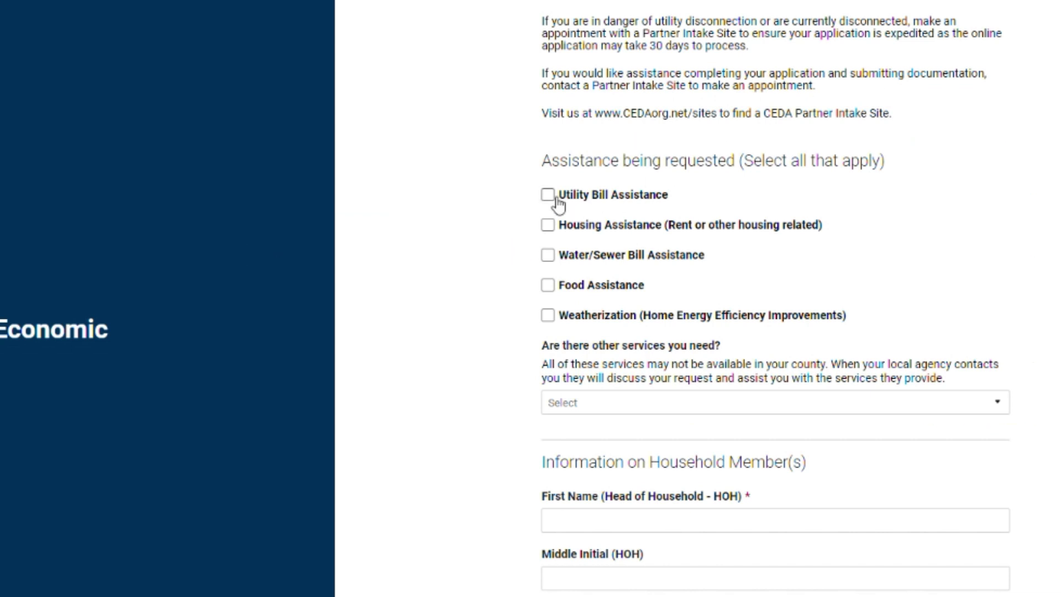
Step: Tick all five assistance types: utility bill, housing, water/sewer, food and weatherization
click(556, 197)
click(552, 225)
click(552, 255)
click(555, 286)
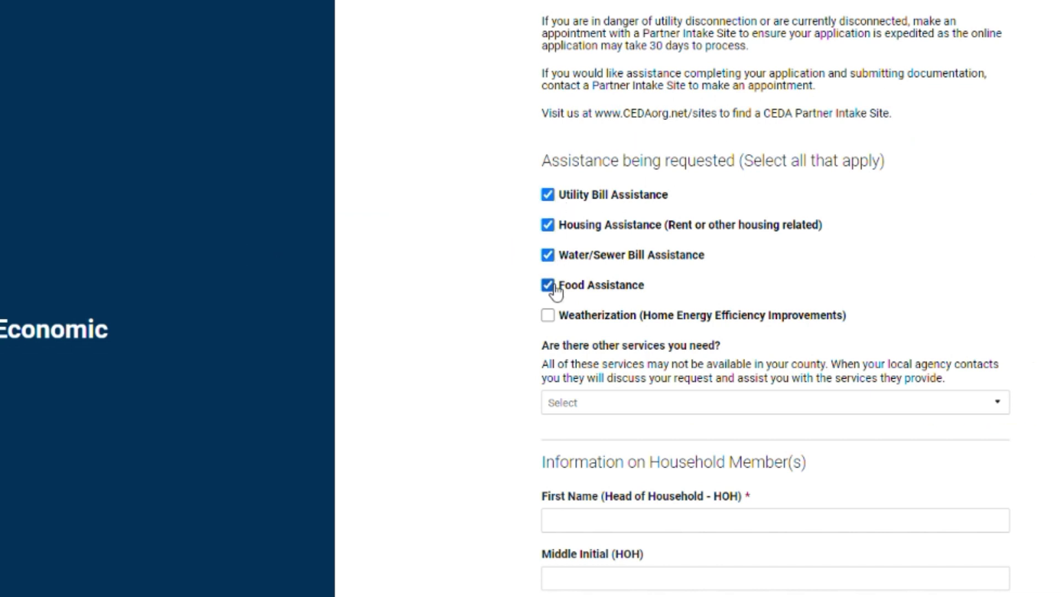
click(548, 315)
Step: Enter the household head's first and last name and begin entering the SSN
scroll(552, 316, down, 5)
click(617, 288)
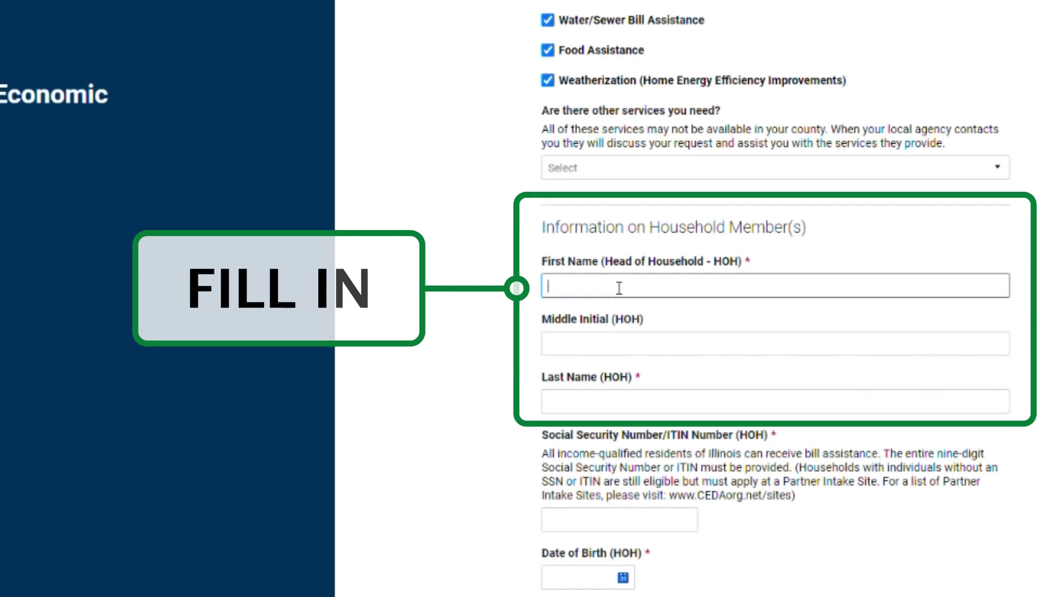
text(Kevin)
key(Tab)
key(Tab)
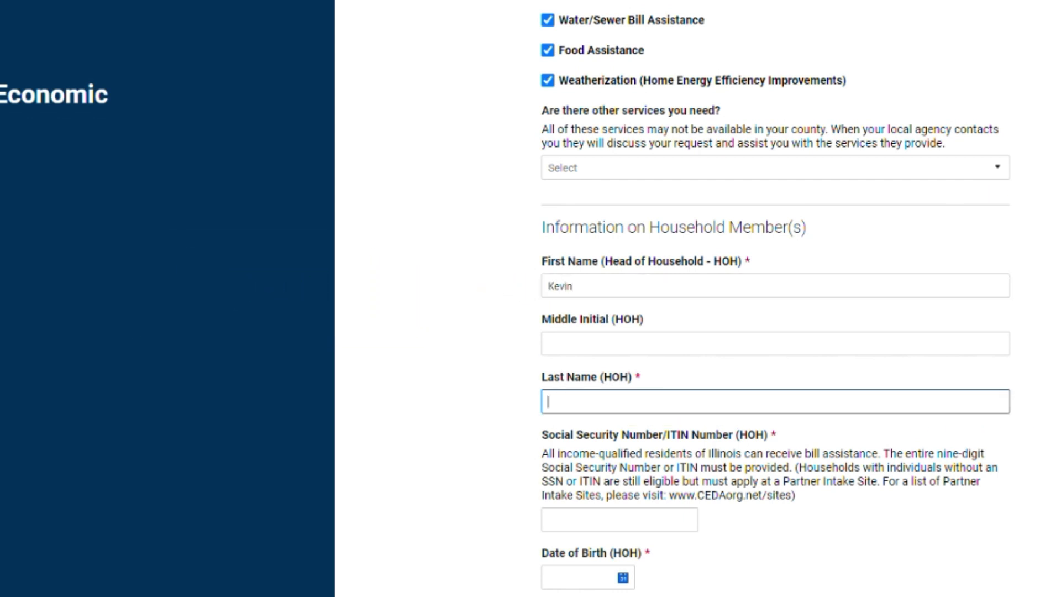
text(Imaginary)
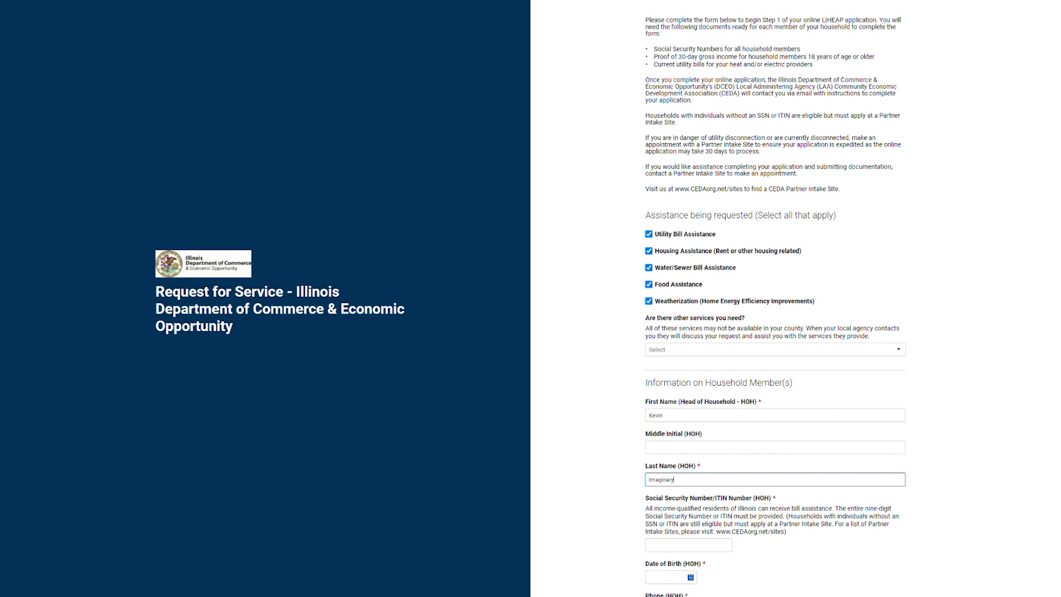
key(Tab)
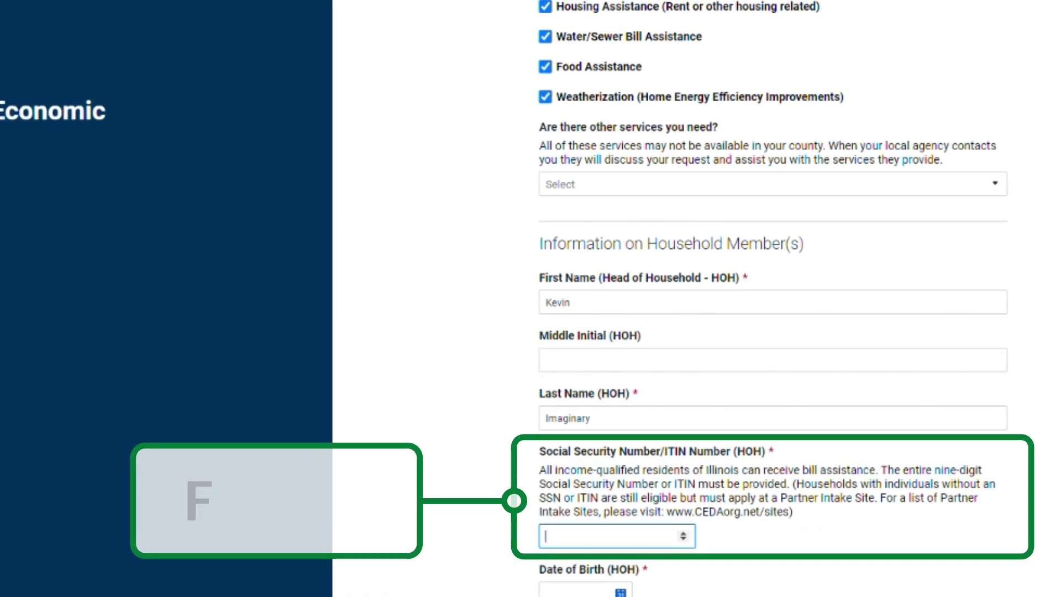
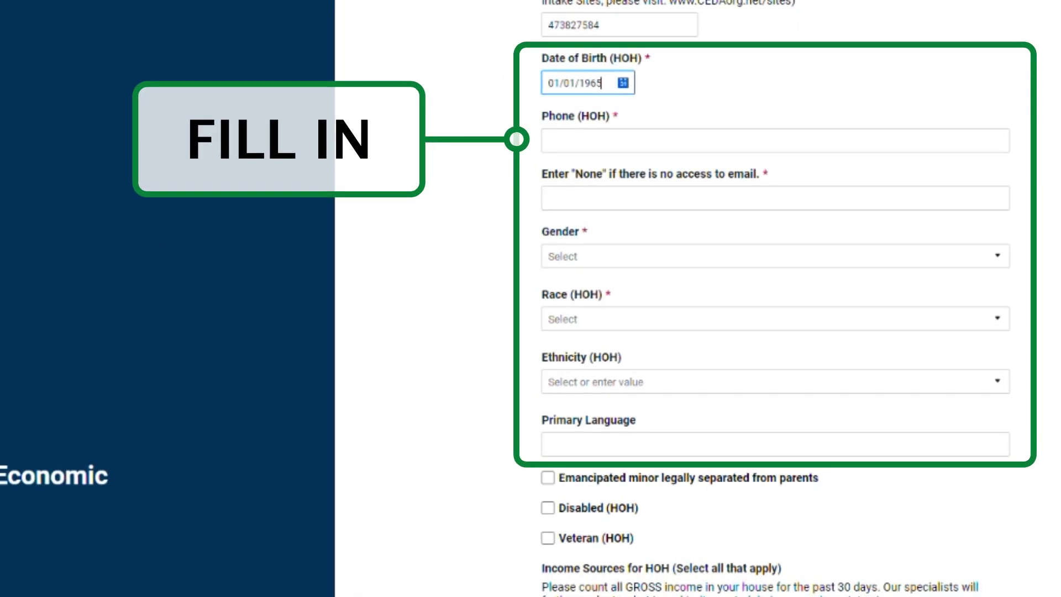
Step: Fill in the household head's contact phone number and e-mail address
click(774, 141)
text(7735551234)
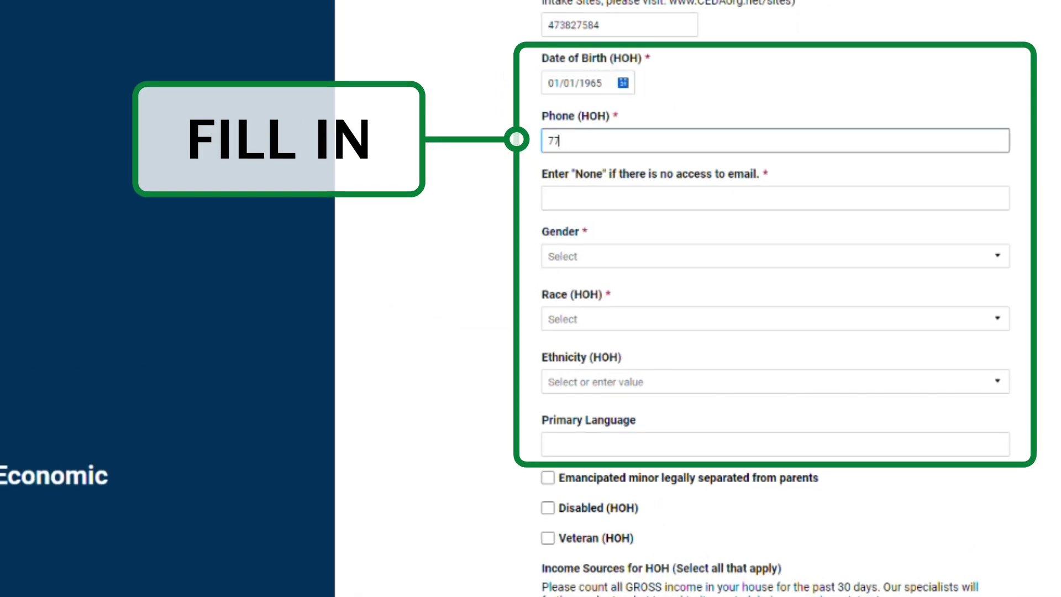
click(773, 198)
text(kevinimaginary@email.com)
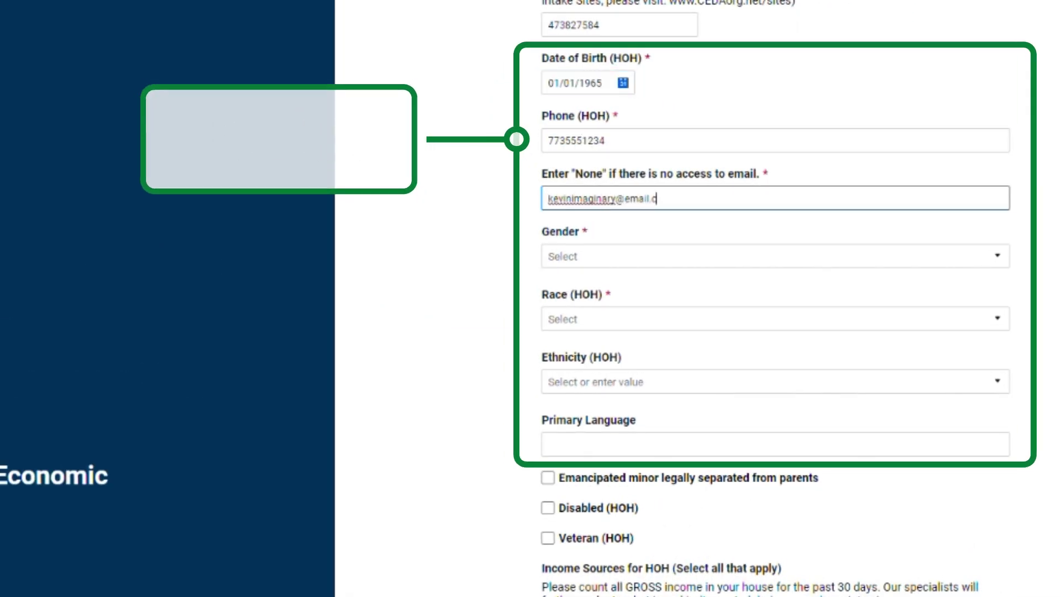
Step: Set gender to Male and race to Black or African American
click(663, 256)
click(665, 298)
click(624, 319)
click(604, 400)
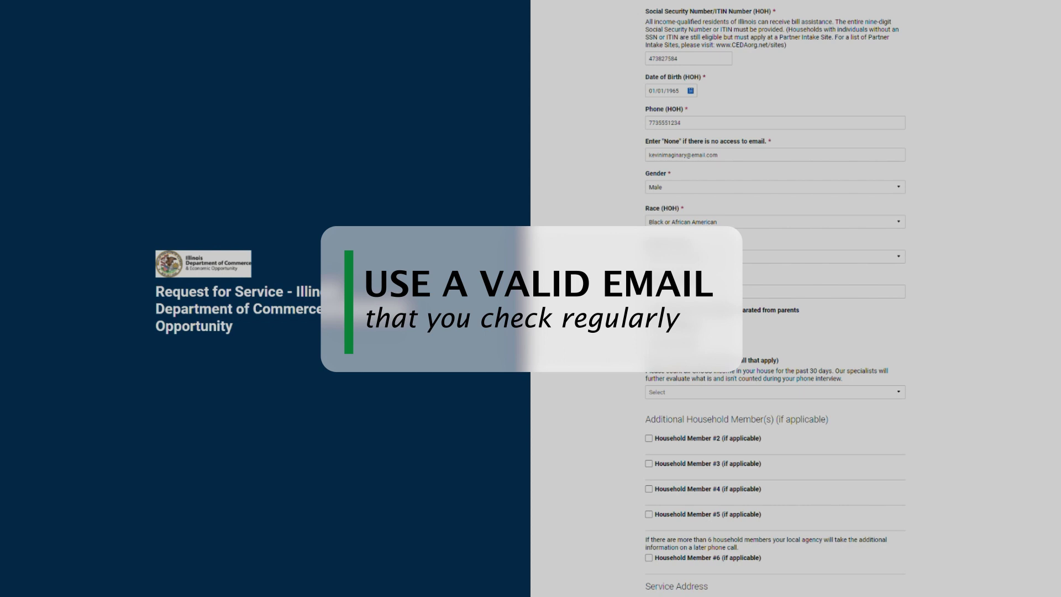
Step: Record household-head income sources Wages/Salary at 500 and Social Security Income SSI at 350
scroll(773, 331, down, 1)
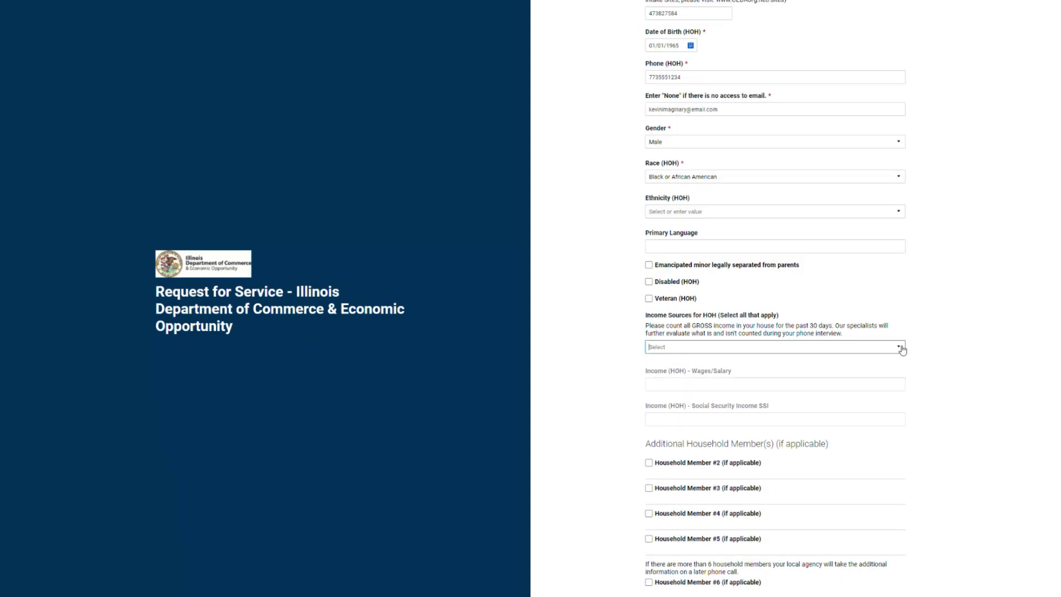
click(878, 346)
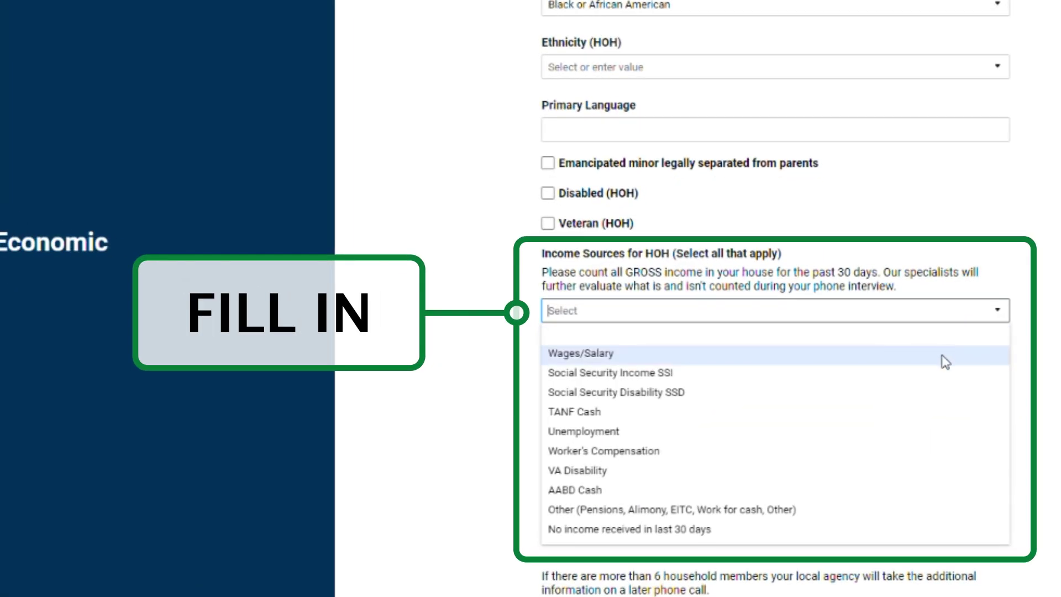
click(915, 380)
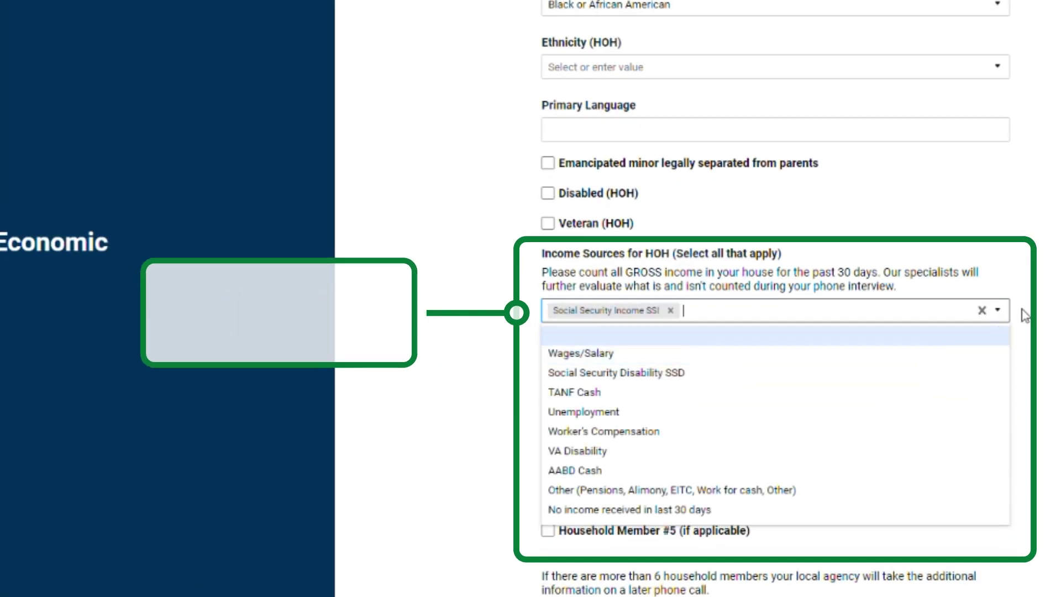
click(774, 360)
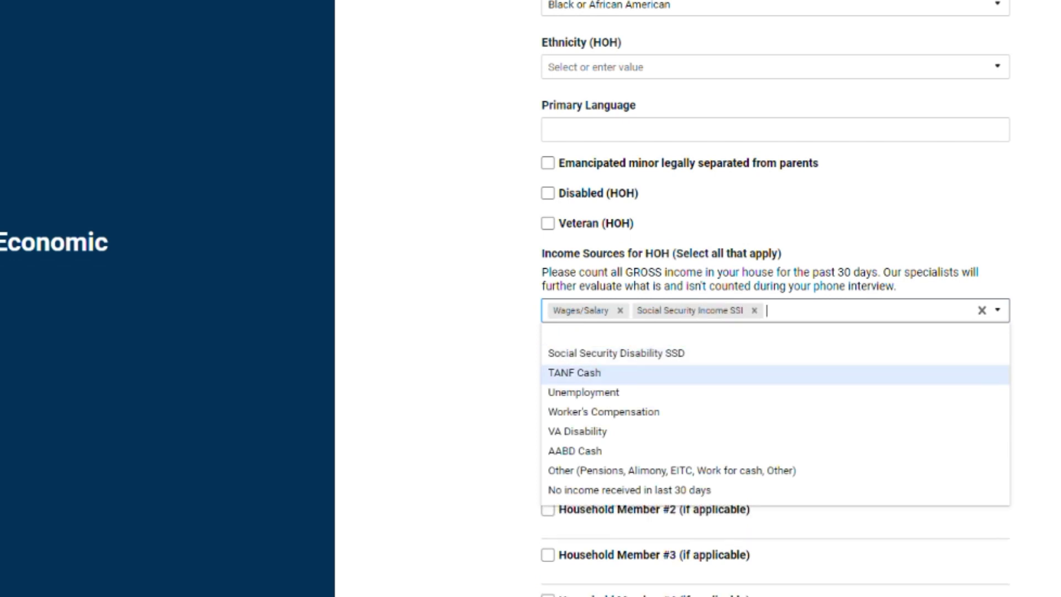
key(Escape)
click(700, 380)
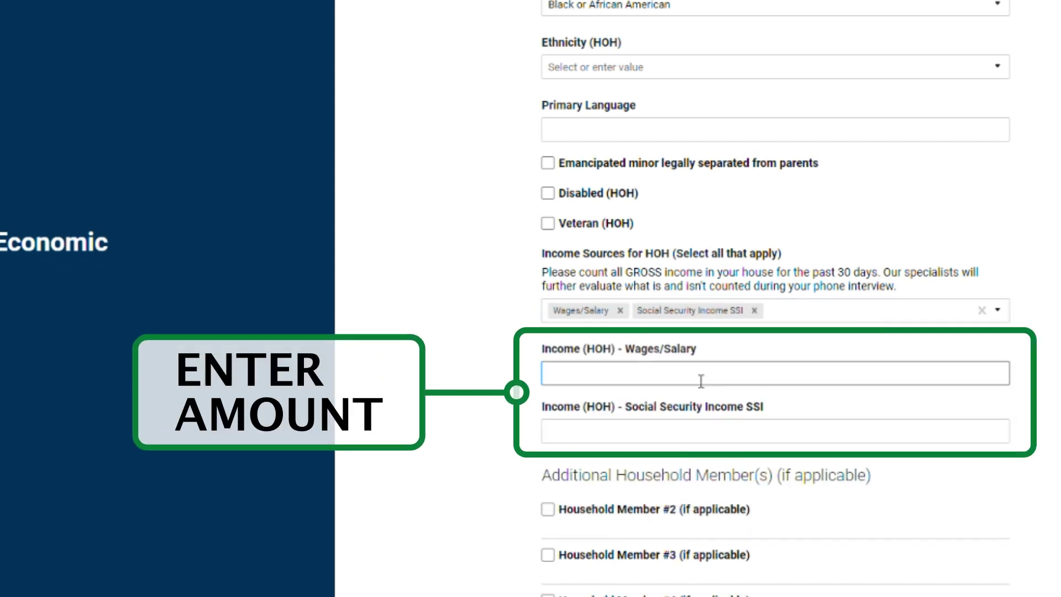
text(500)
key(Tab)
text(350)
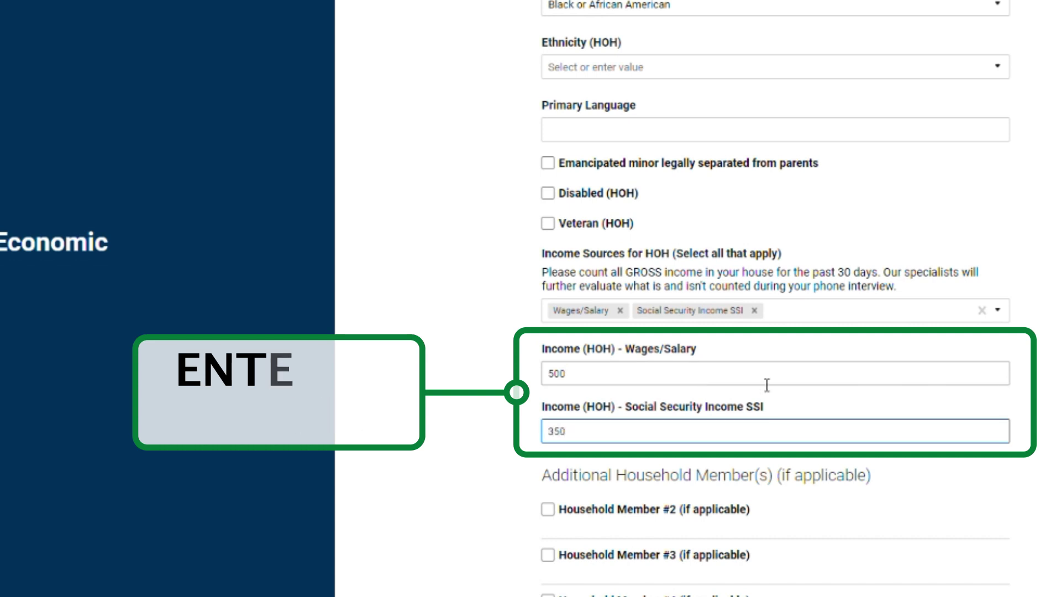
key(Tab)
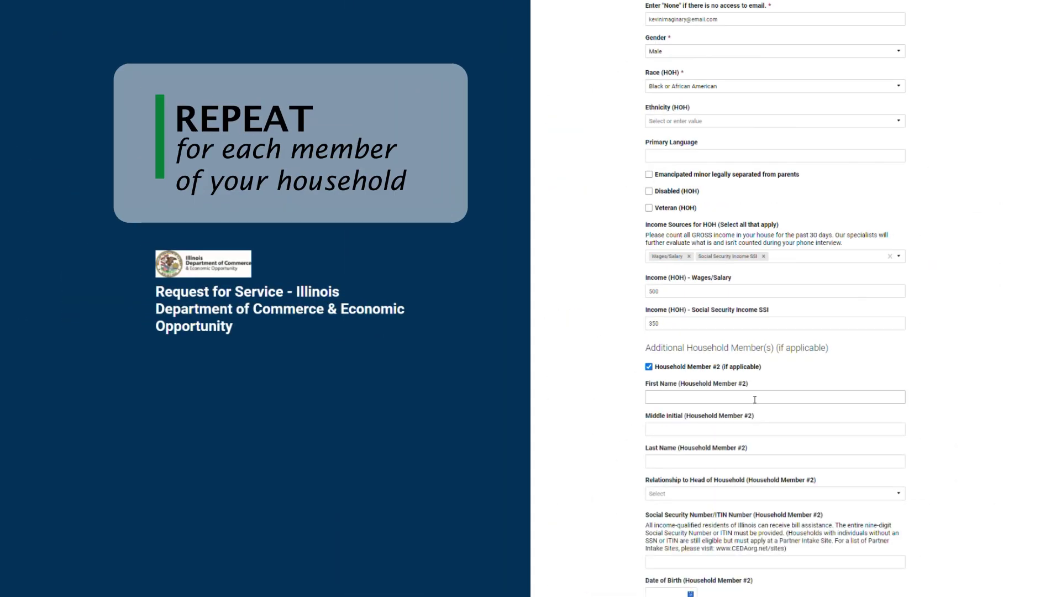
scroll(773, 331, down, 5)
click(774, 170)
text(J)
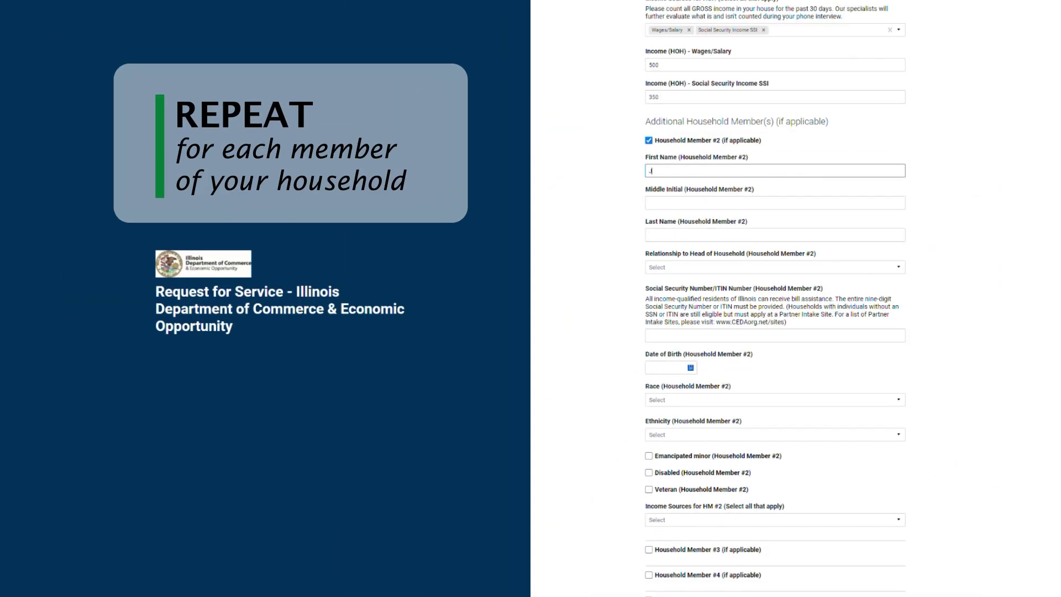
text(ason)
click(773, 235)
text(Imaginary)
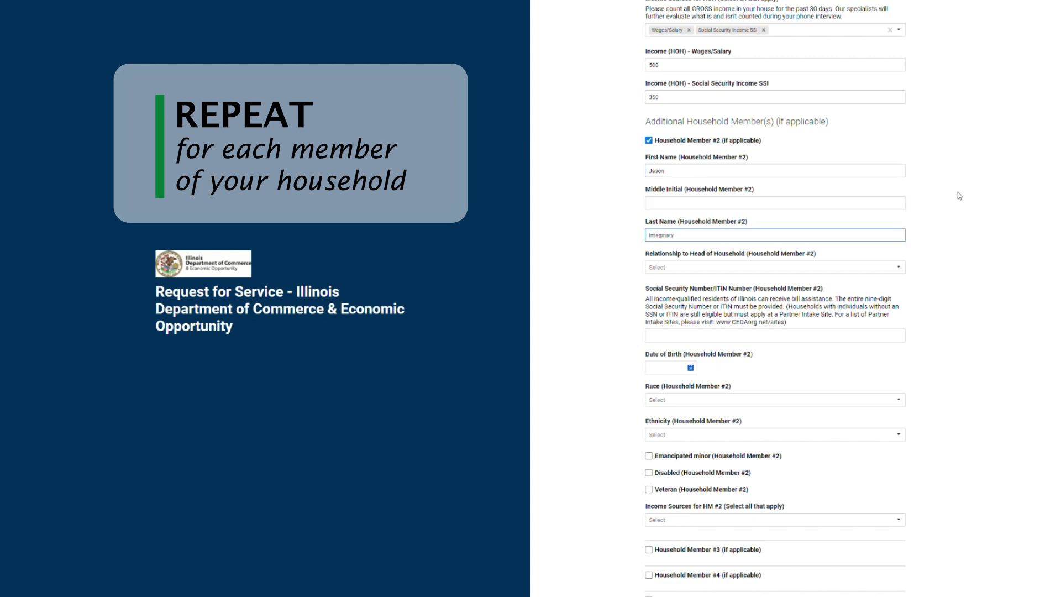
click(773, 267)
click(773, 310)
click(750, 338)
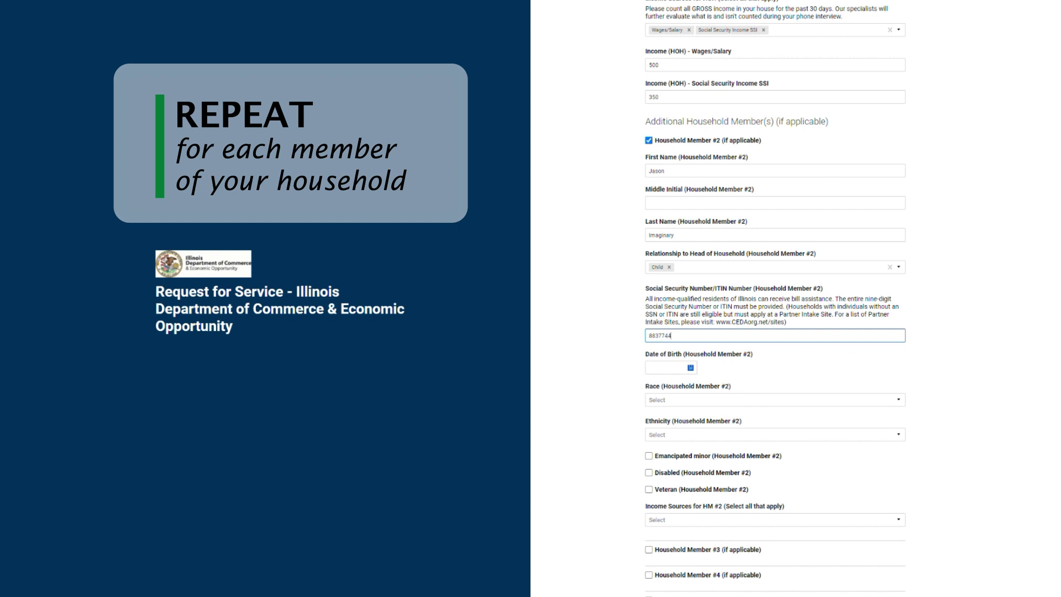
click(676, 369)
text(02/0)
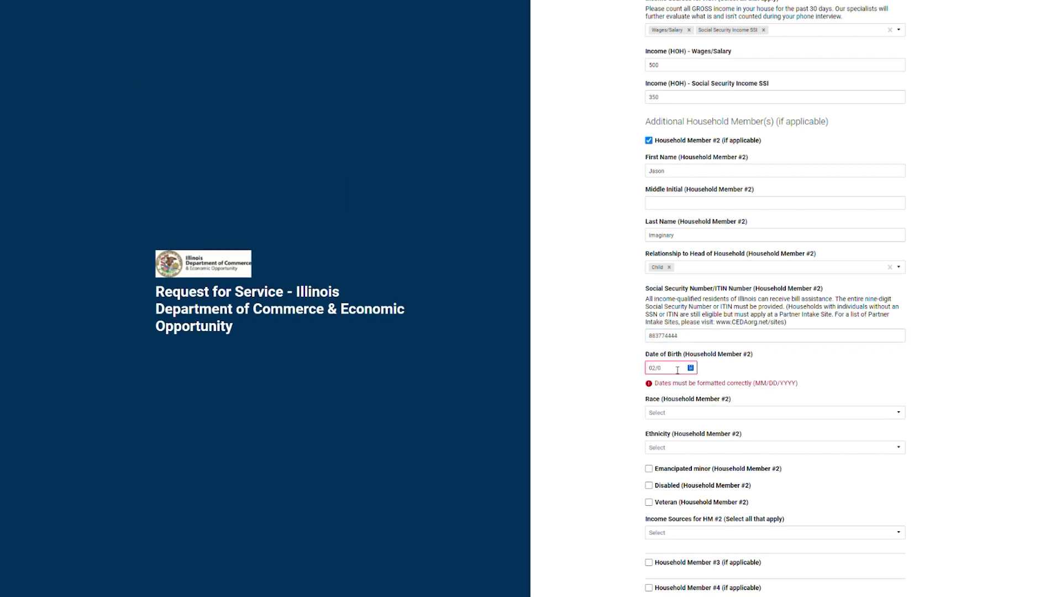
text(1/1995)
Step: Set member #2's race to Black or African American and income to No income received in last 30 days
click(807, 403)
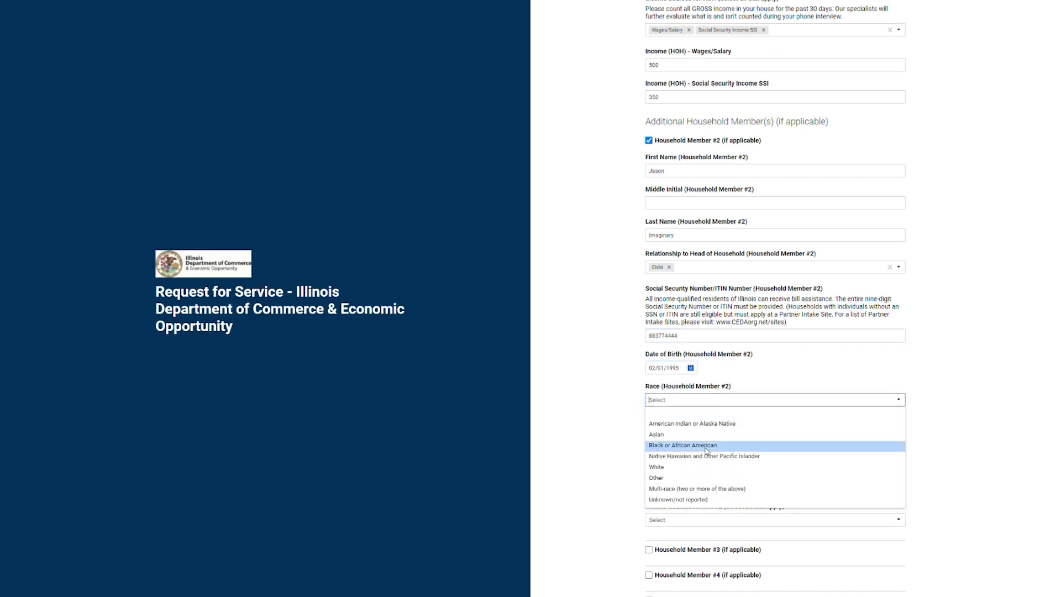
click(665, 439)
scroll(665, 438, down, 1)
scroll(665, 438, down, 1)
click(795, 428)
click(696, 549)
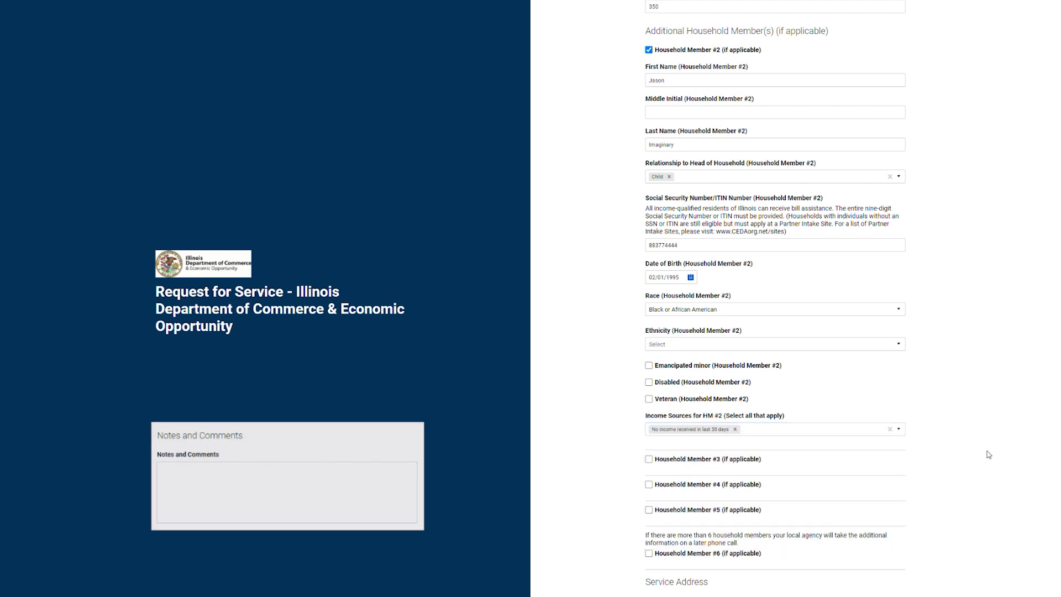
scroll(987, 452, down, 1)
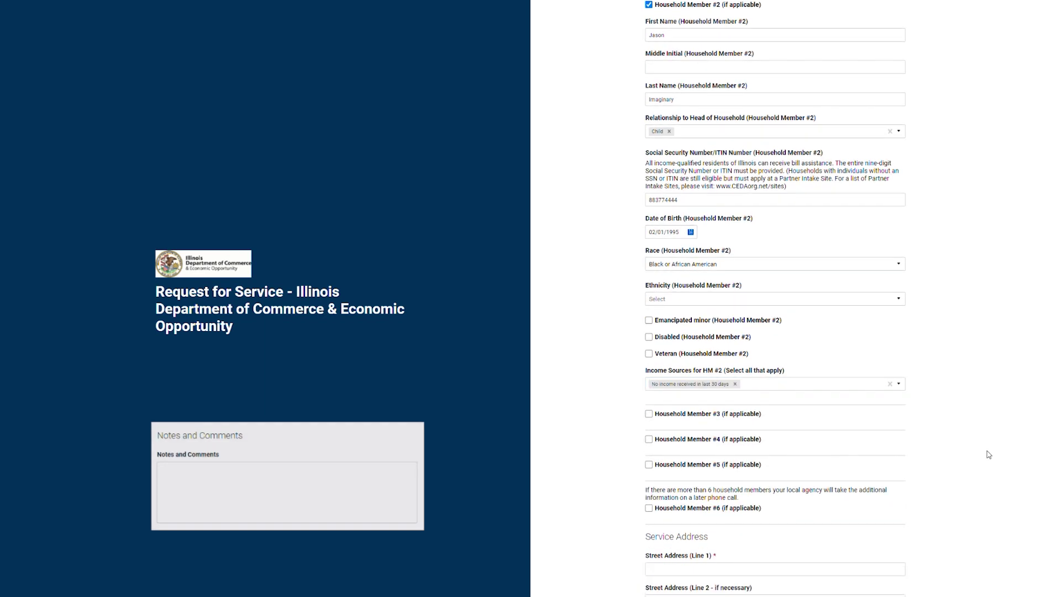
Step: Enter the service street address and city, choose Cook County, add the ZIP, and tick Mailing Address
scroll(987, 453, down, 5)
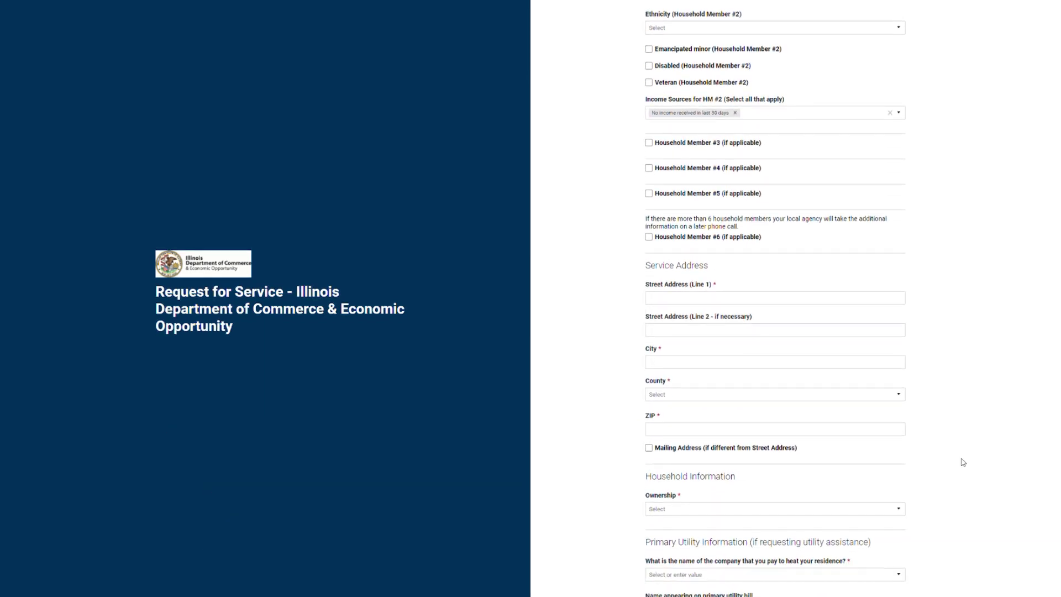
click(812, 299)
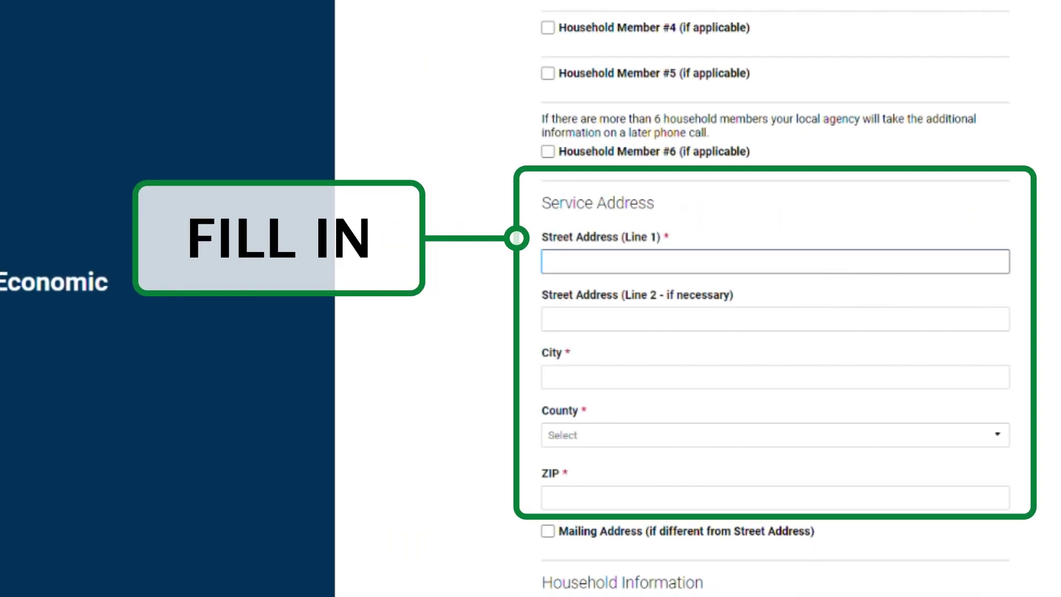
key(Tab)
key(Tab)
text(Chic)
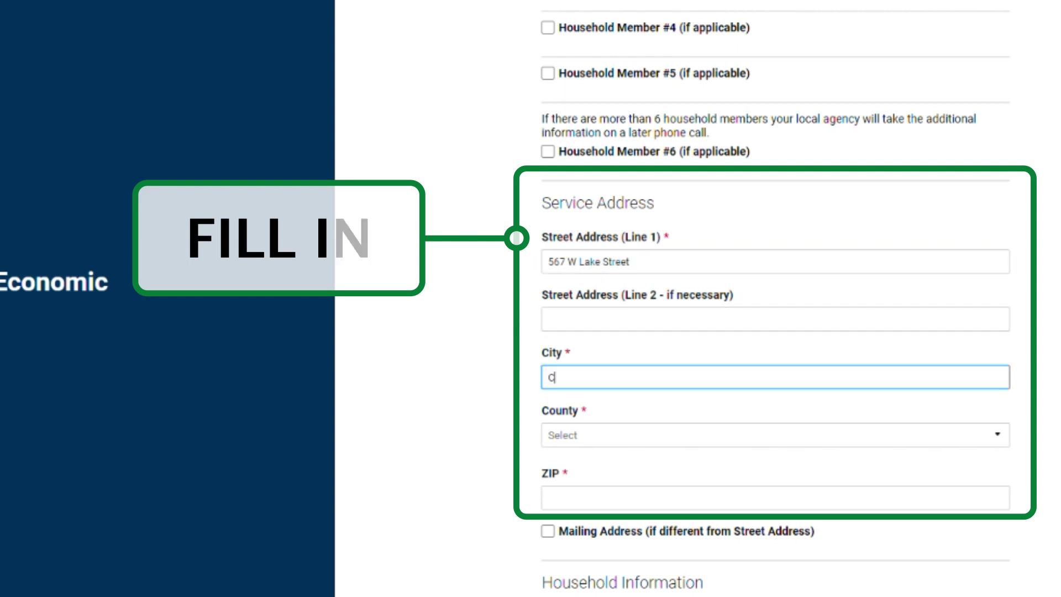
text(ago)
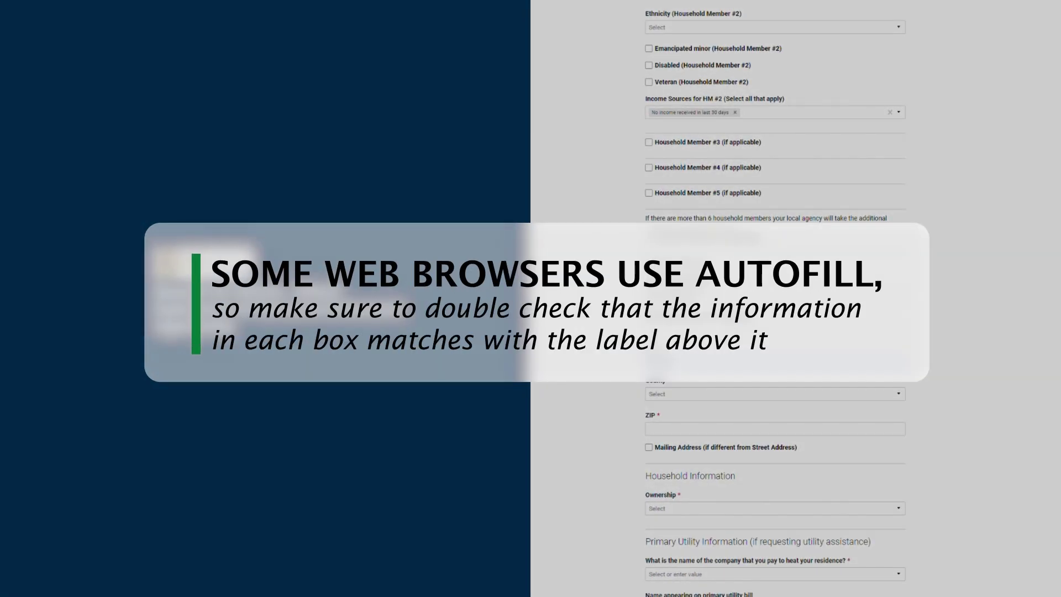
key(Tab)
click(817, 396)
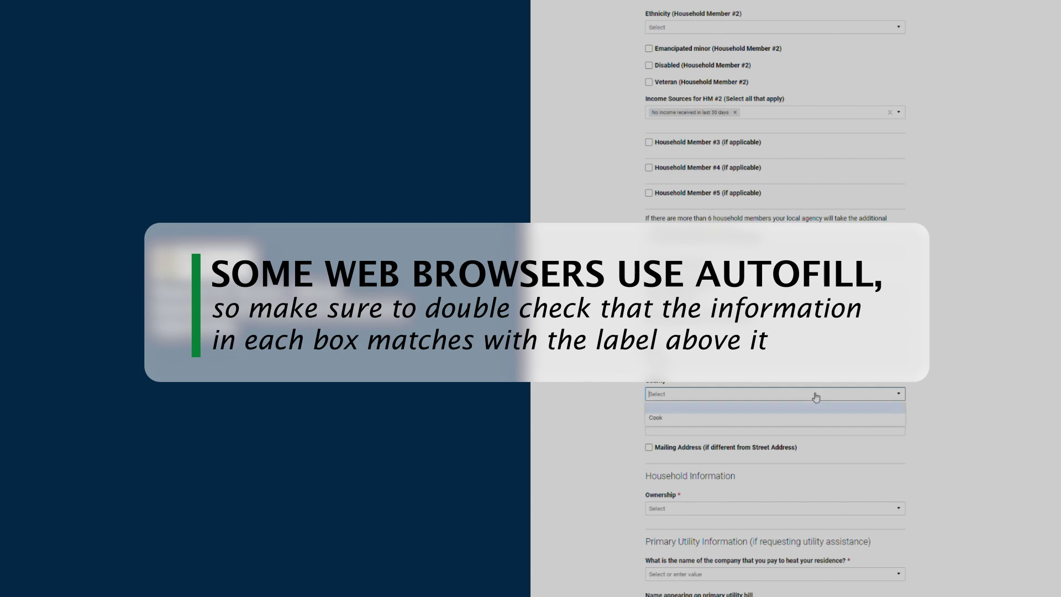
click(774, 414)
click(742, 435)
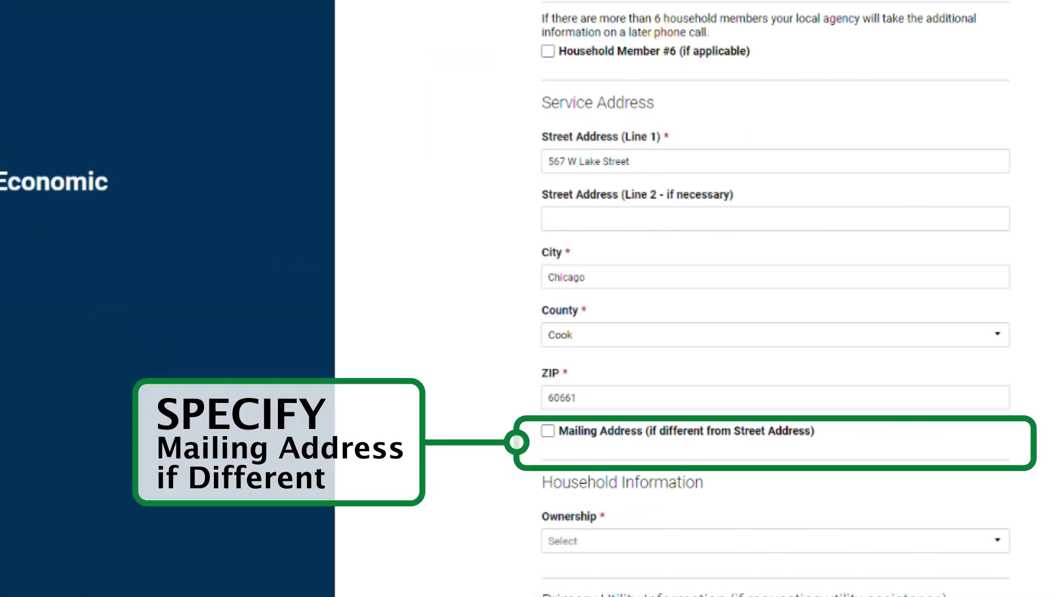
click(547, 436)
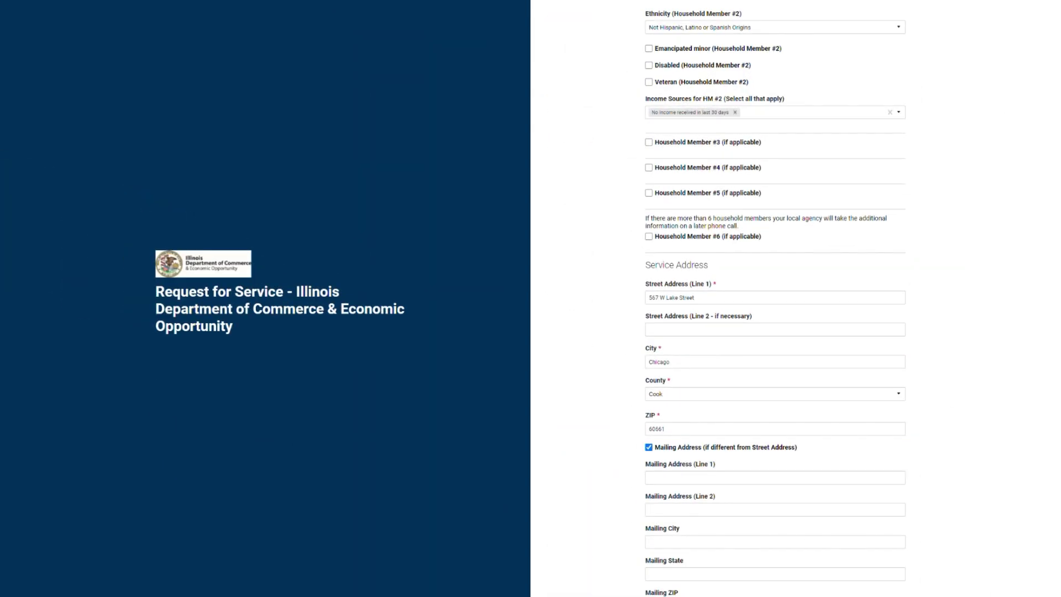
Step: Untick the Mailing Address checkbox so only the service address remains
scroll(774, 298, down, 5)
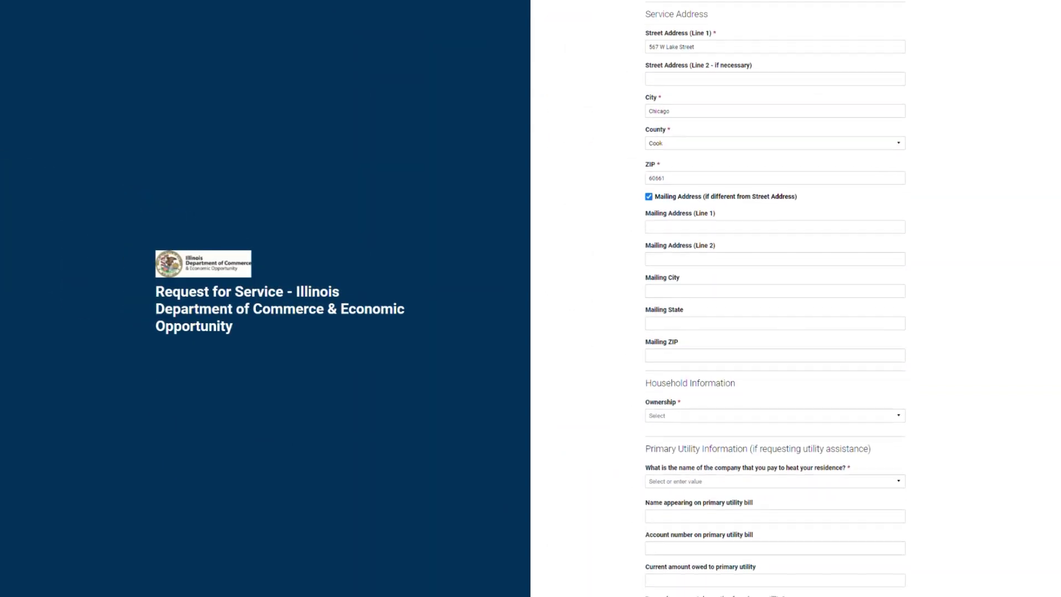
scroll(653, 141, down, 1)
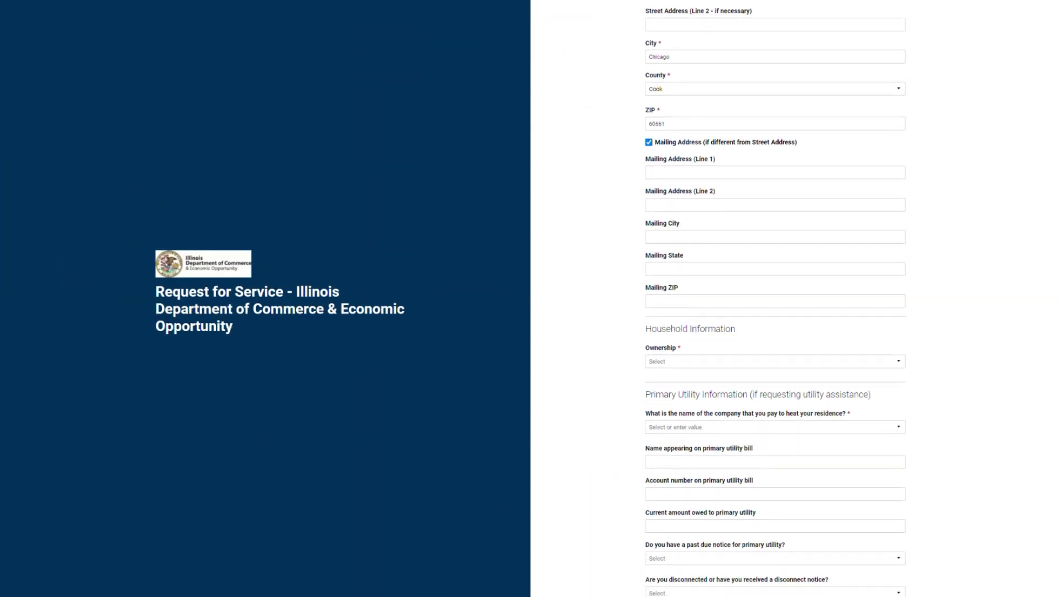
click(653, 138)
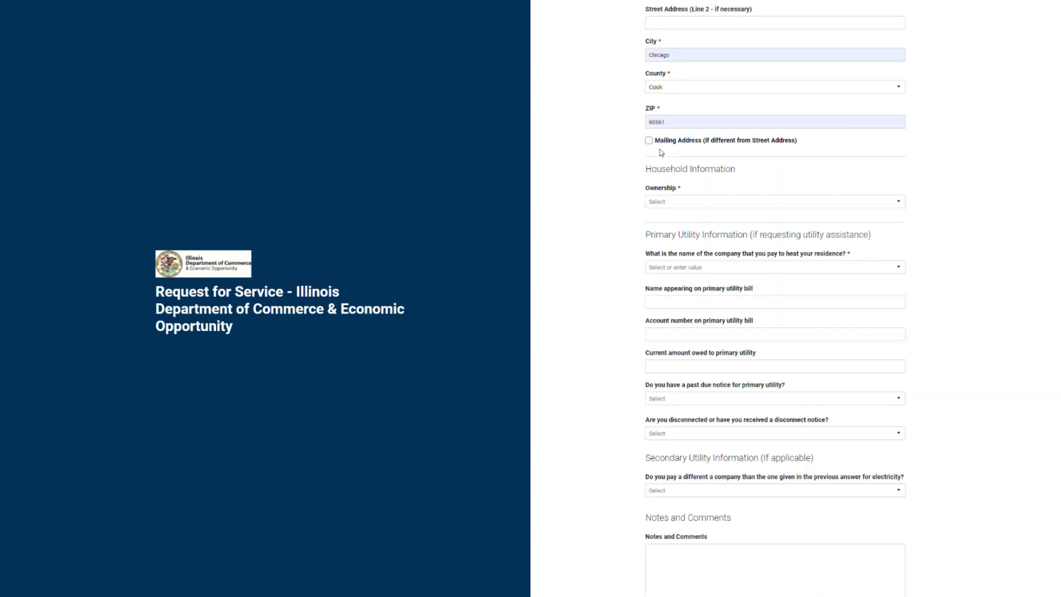
click(716, 201)
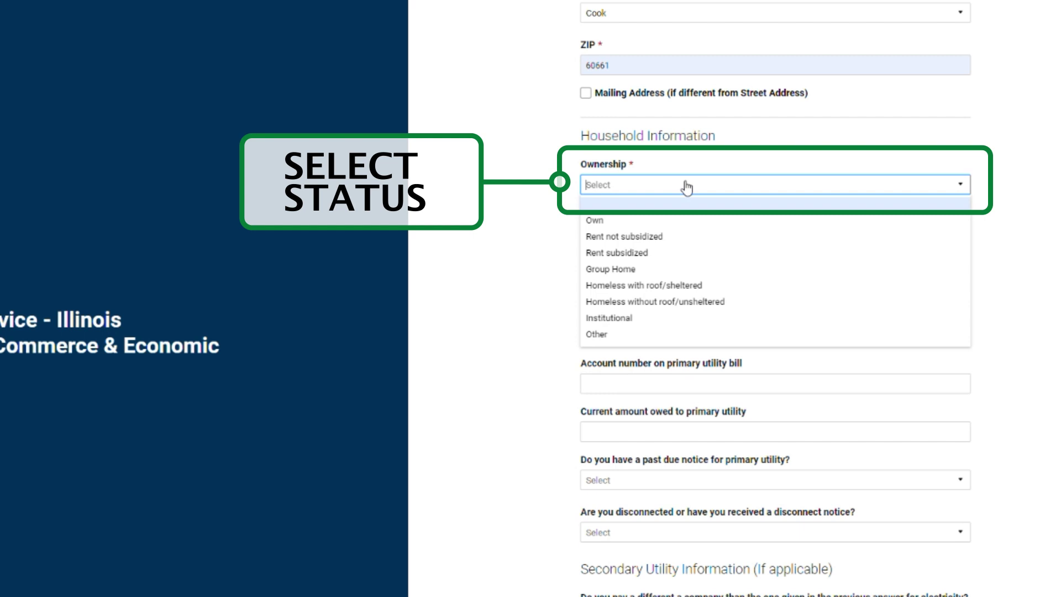
Step: Set ownership to Rent not subsidized, rent 1000, utilities not included in rent, dwelling 5+ units
click(635, 238)
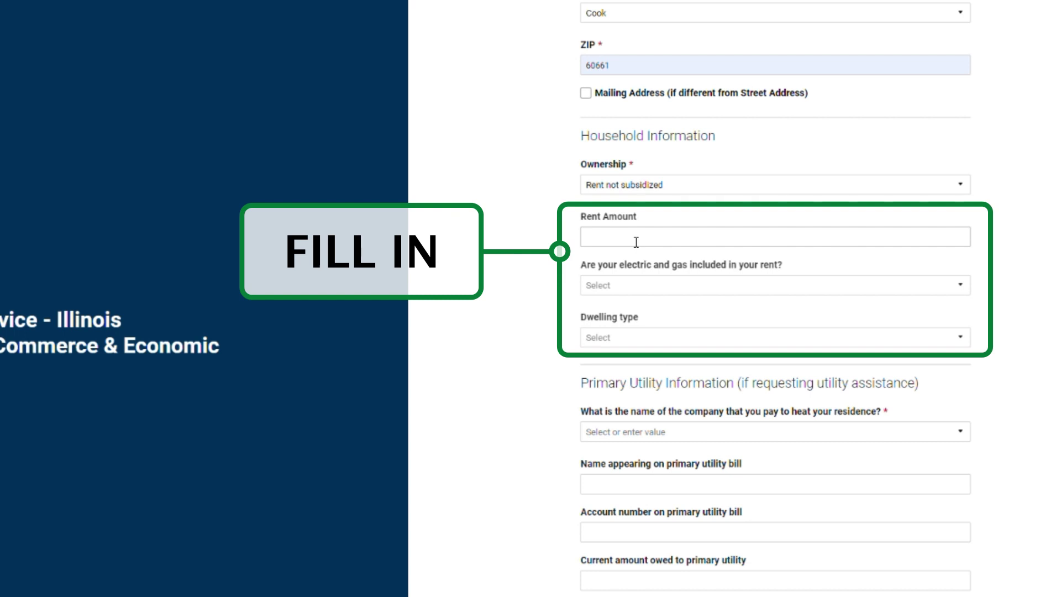
click(636, 242)
text(1000)
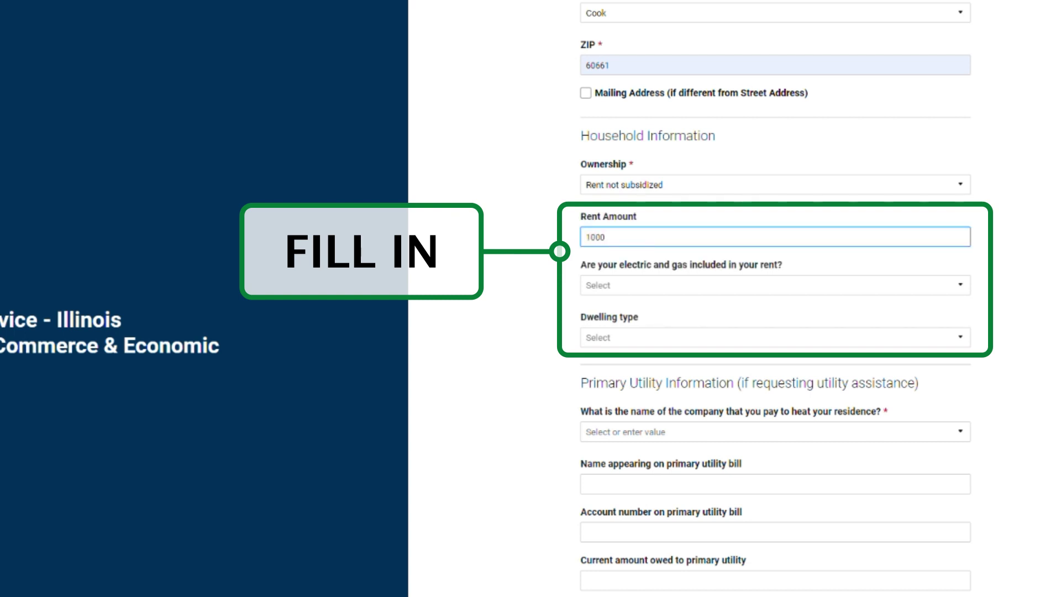
key(Tab)
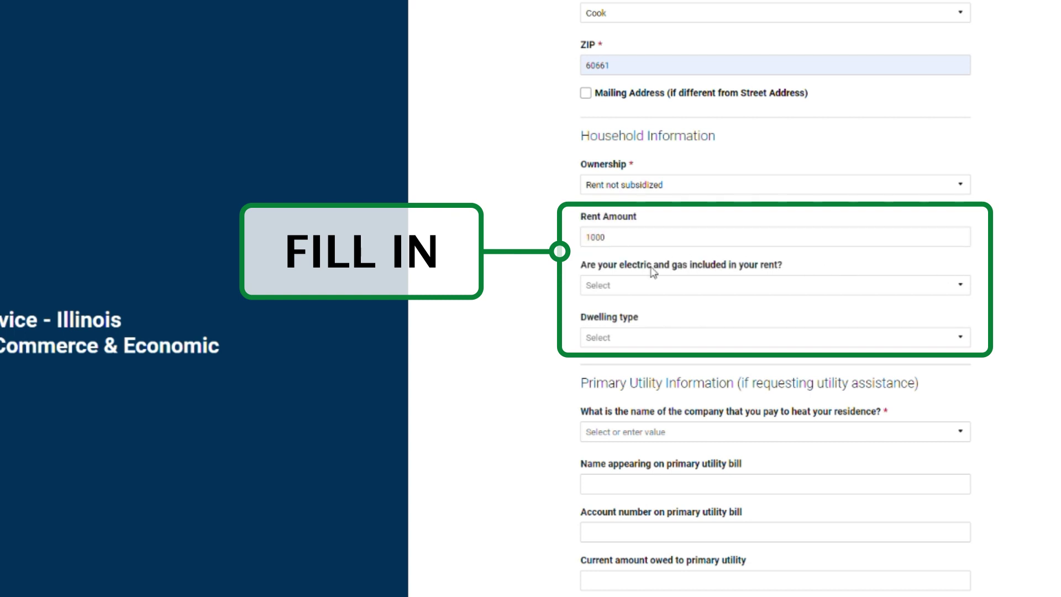
click(639, 288)
click(609, 340)
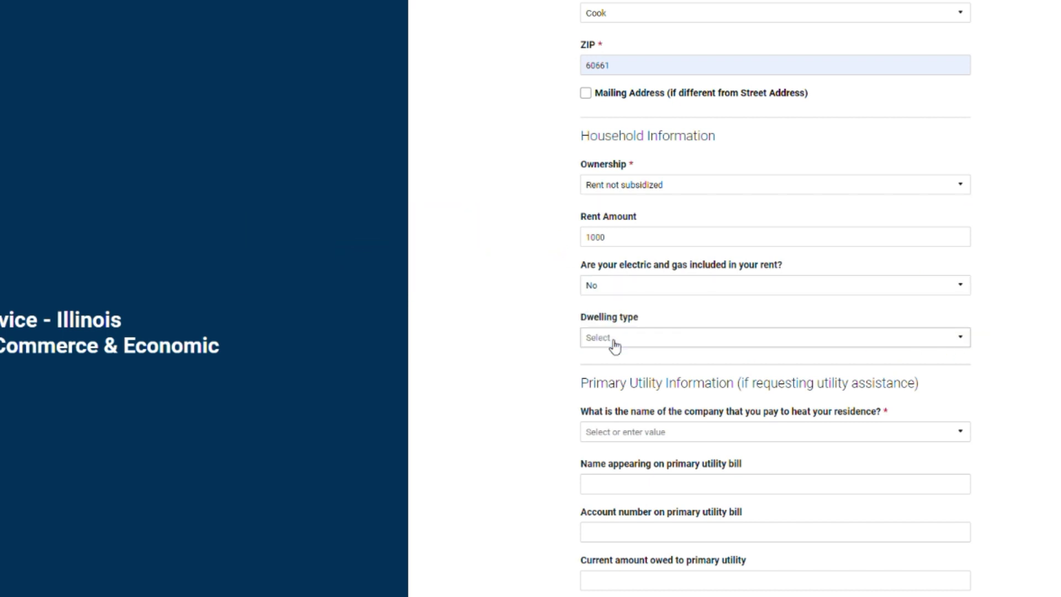
click(614, 340)
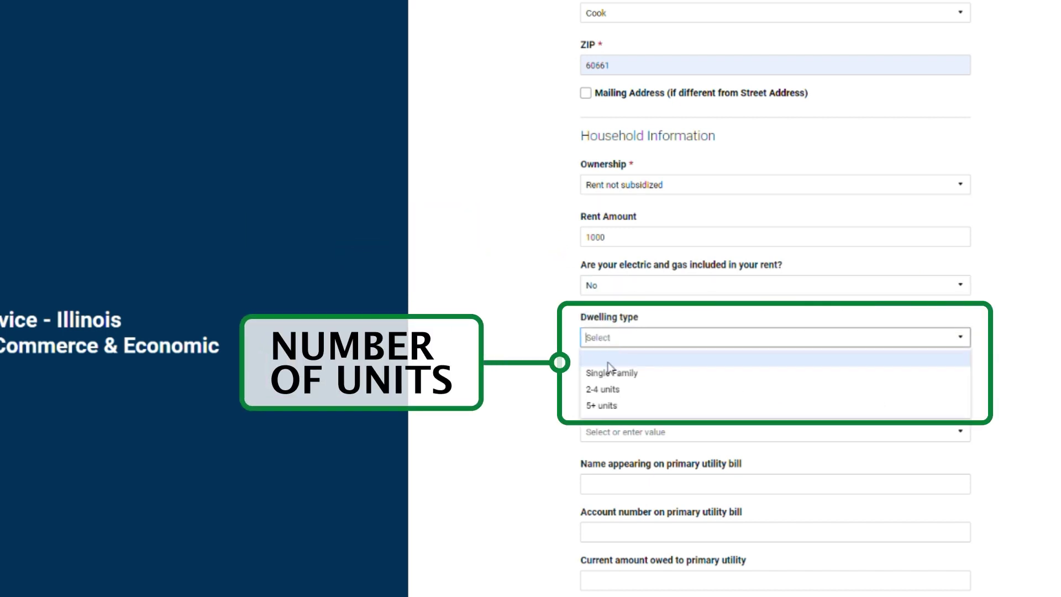
click(595, 405)
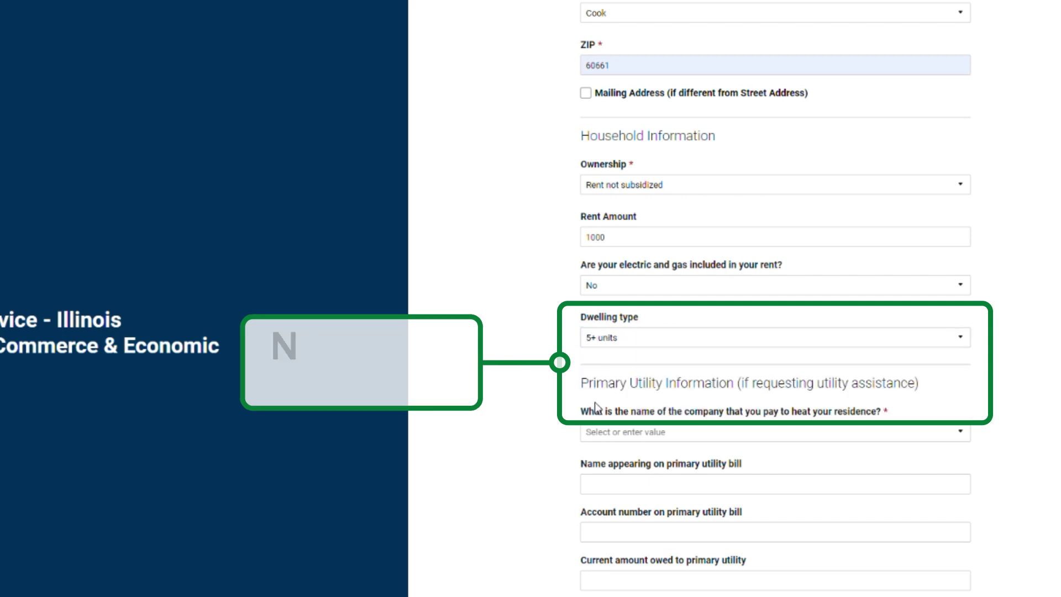
scroll(607, 409, down, 3)
Step: Choose Peoples Gas, Light, and Coke Company for heating; enter bill name, account number, 500 owed
click(663, 248)
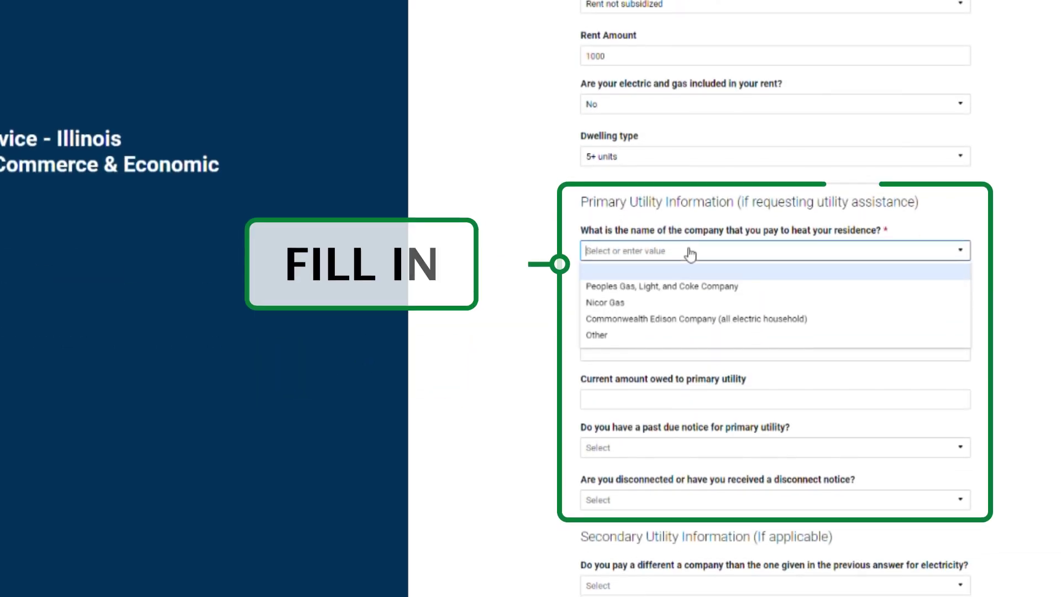
click(679, 284)
click(685, 299)
text(Kevi)
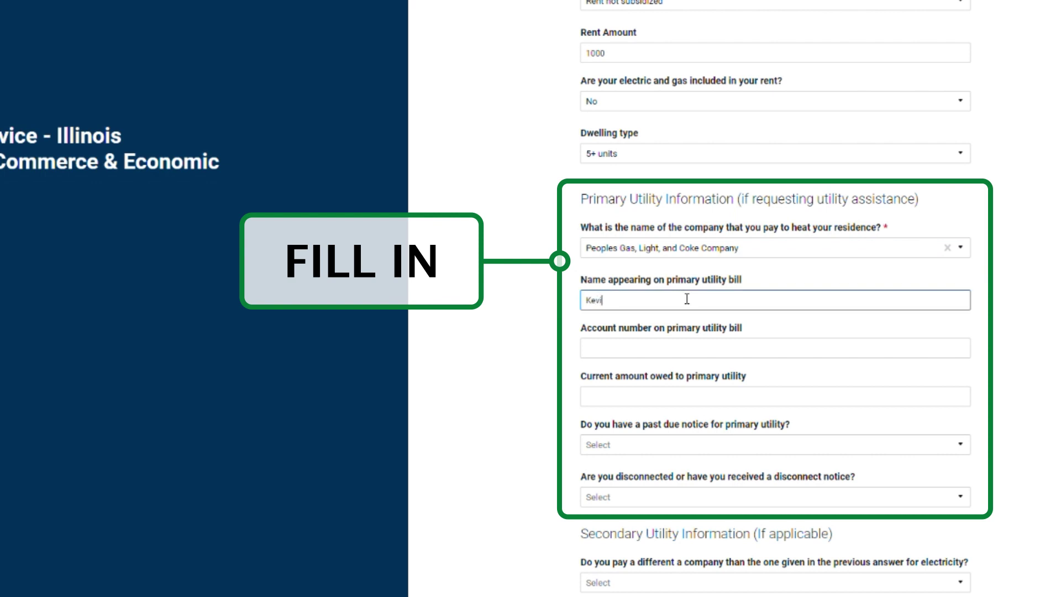
text(n Imaginary)
click(663, 347)
text(9)
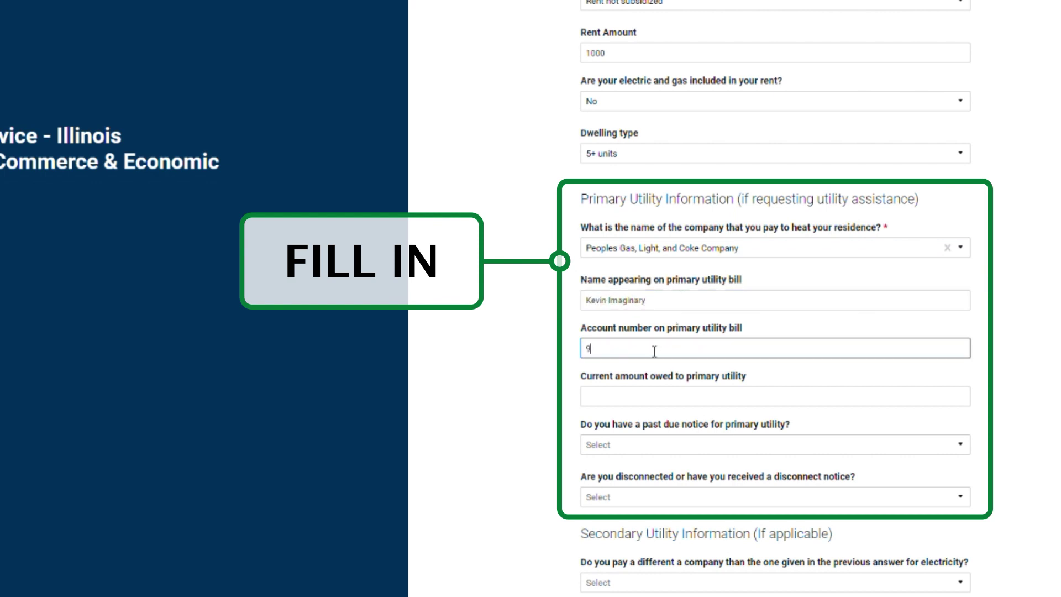
text(999999999)
click(636, 396)
text(500)
Step: Answer No to both the past-due notice and disconnect notice questions for the primary utility
click(608, 445)
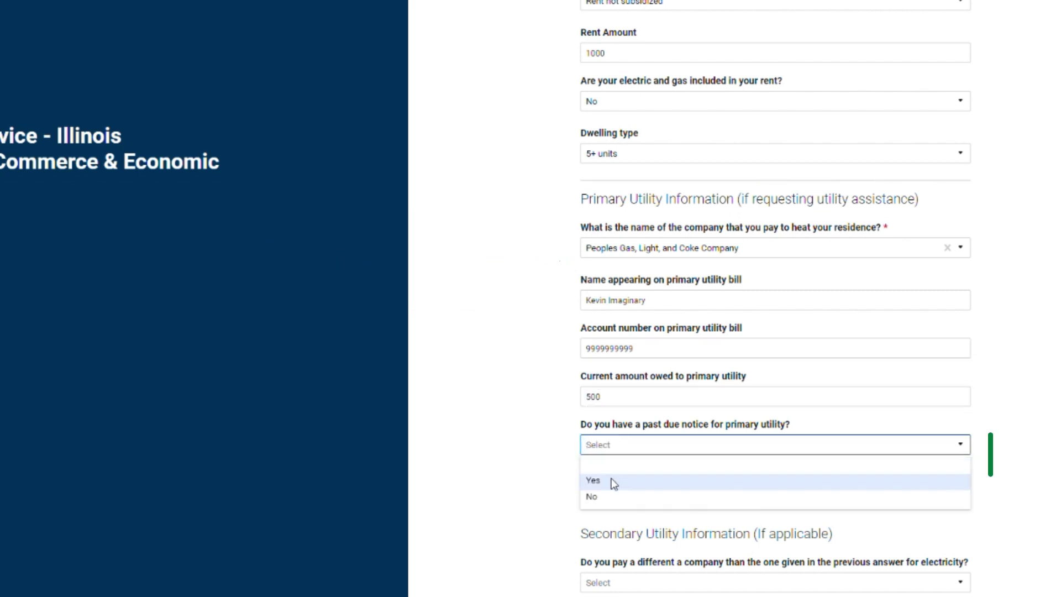
click(608, 494)
click(608, 498)
click(595, 548)
scroll(594, 549, down, 5)
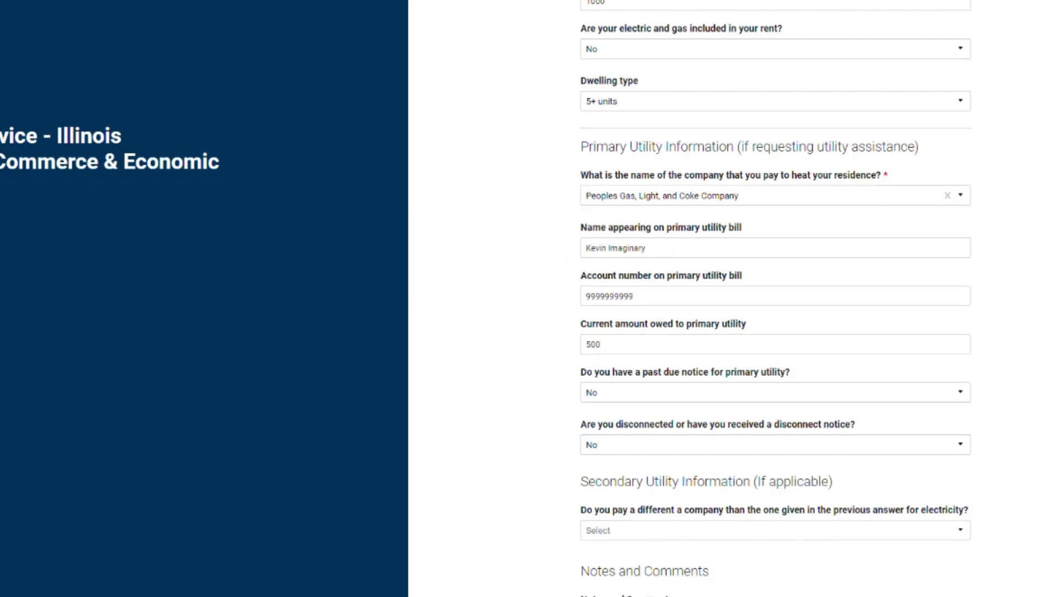
click(772, 276)
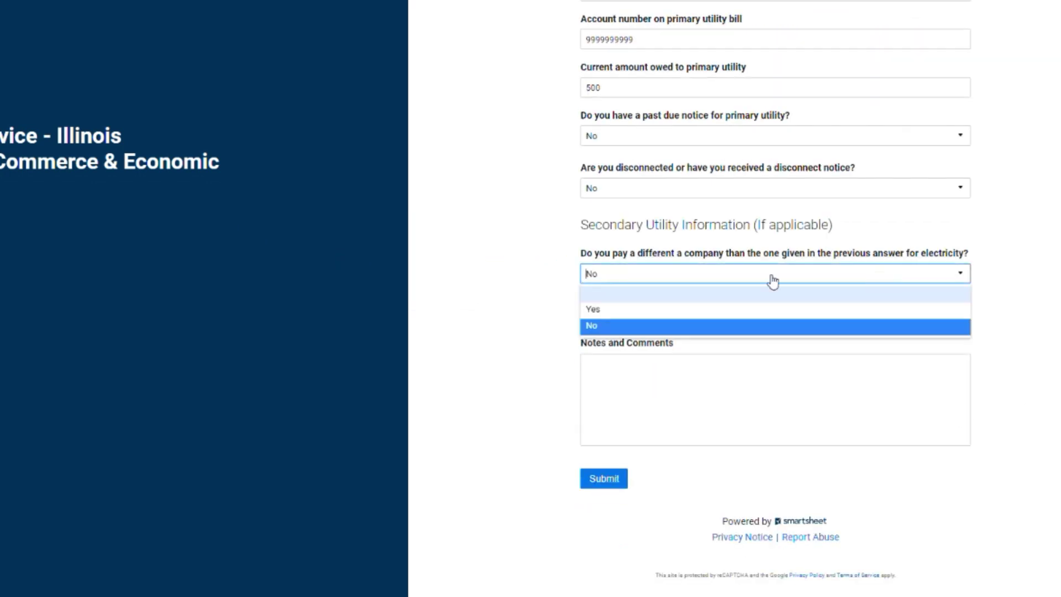
Step: Indicate a different electricity company, Commonwealth Edison Company, and enter the name on its bill
click(644, 309)
scroll(773, 298, down, 4)
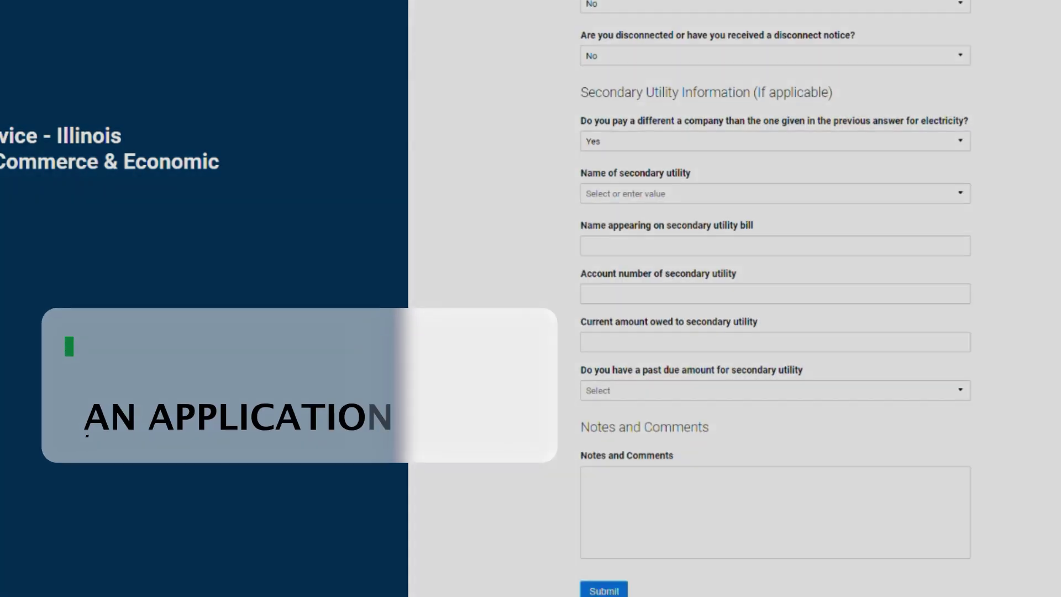
click(610, 80)
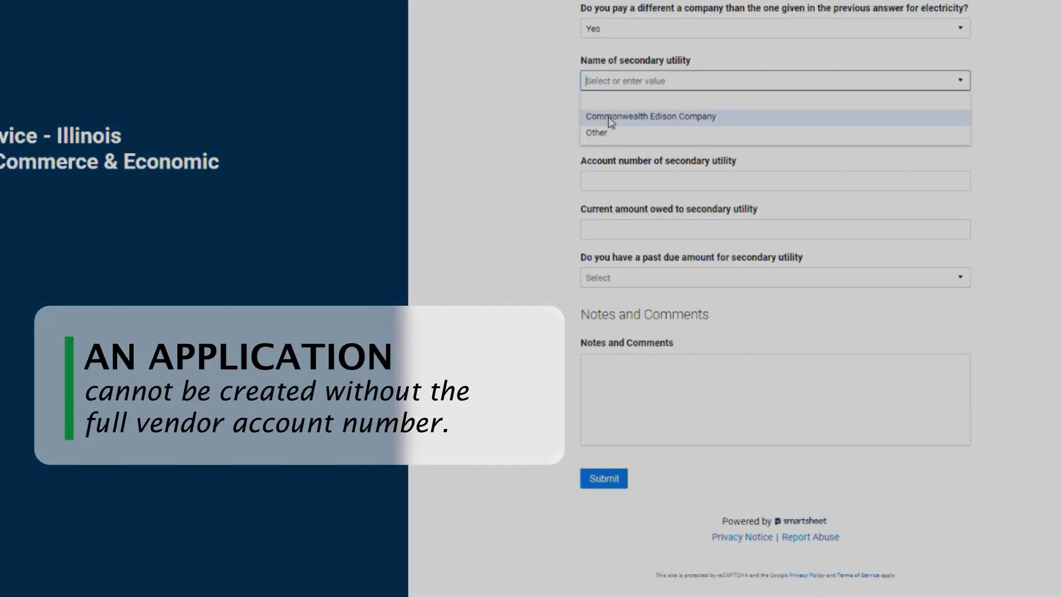
click(611, 116)
click(609, 137)
text(Kevin I)
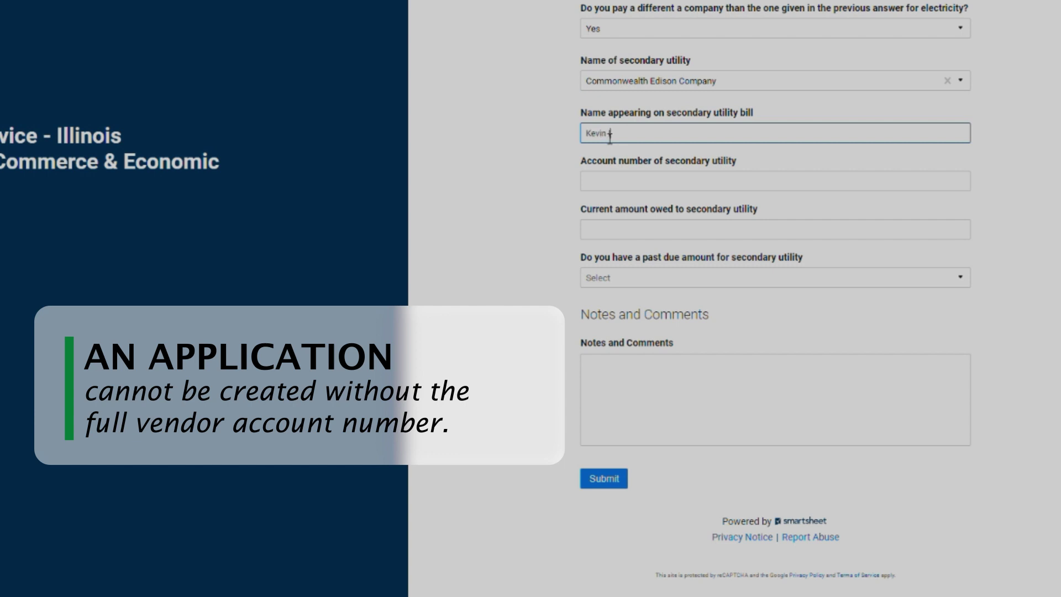
text(maginary)
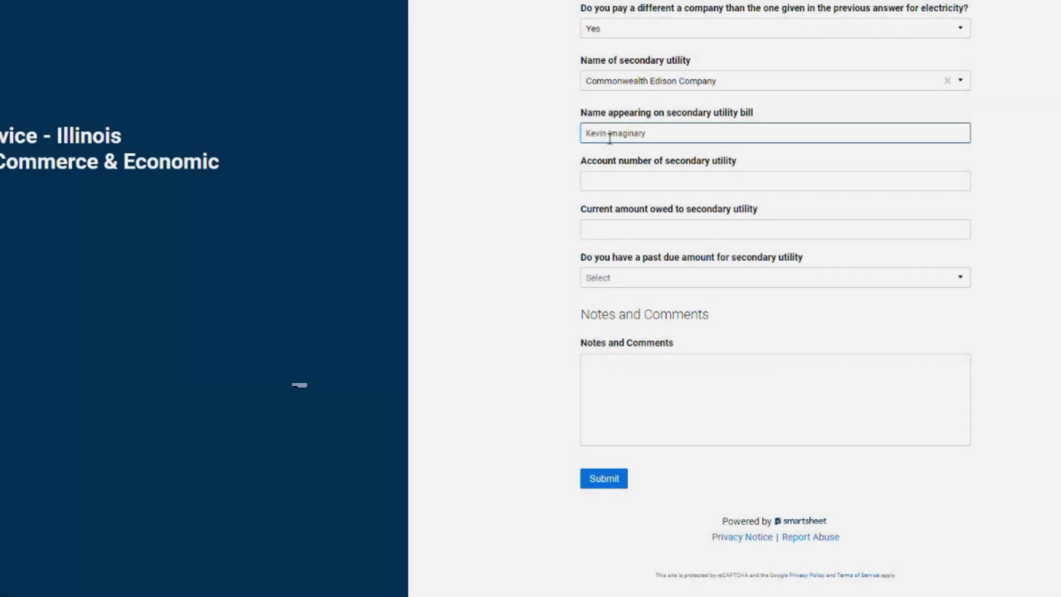
Step: Enter the secondary account number and 300 owed, and answer No to a past-due amount
click(626, 183)
text(9999999999)
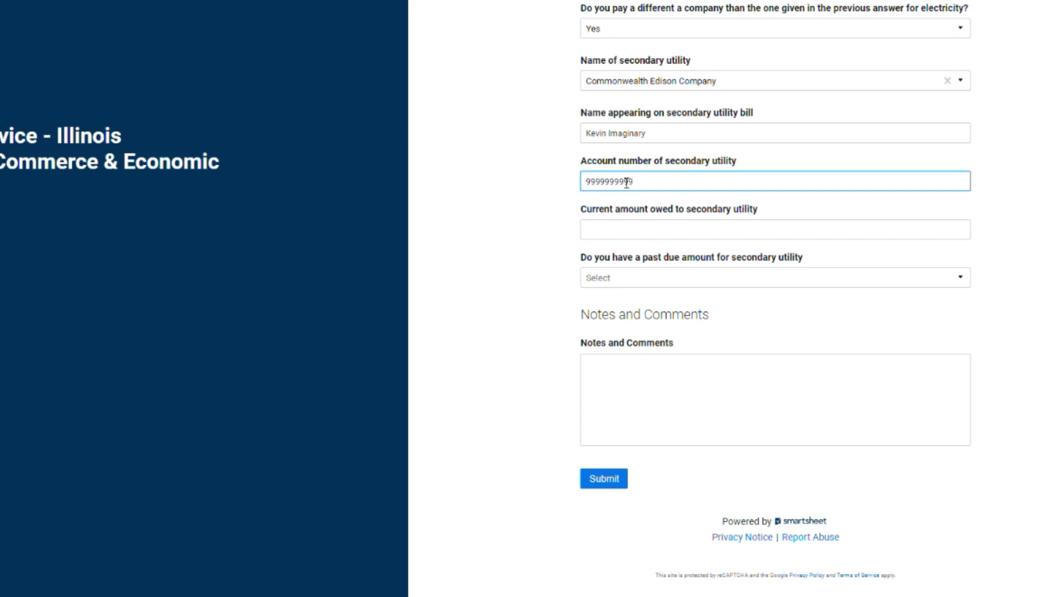
click(644, 233)
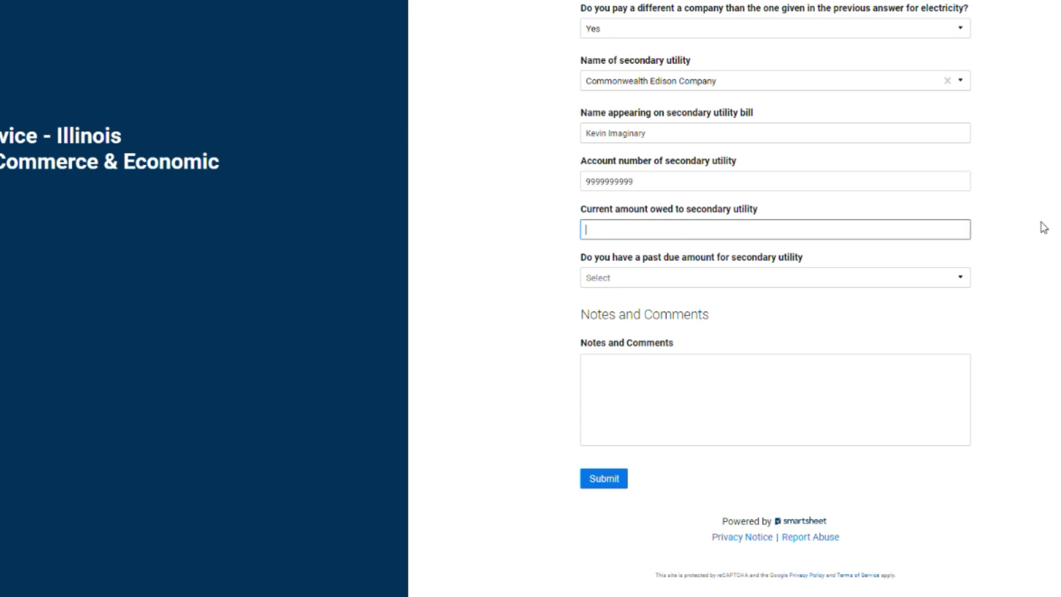
text(300)
click(707, 295)
click(643, 283)
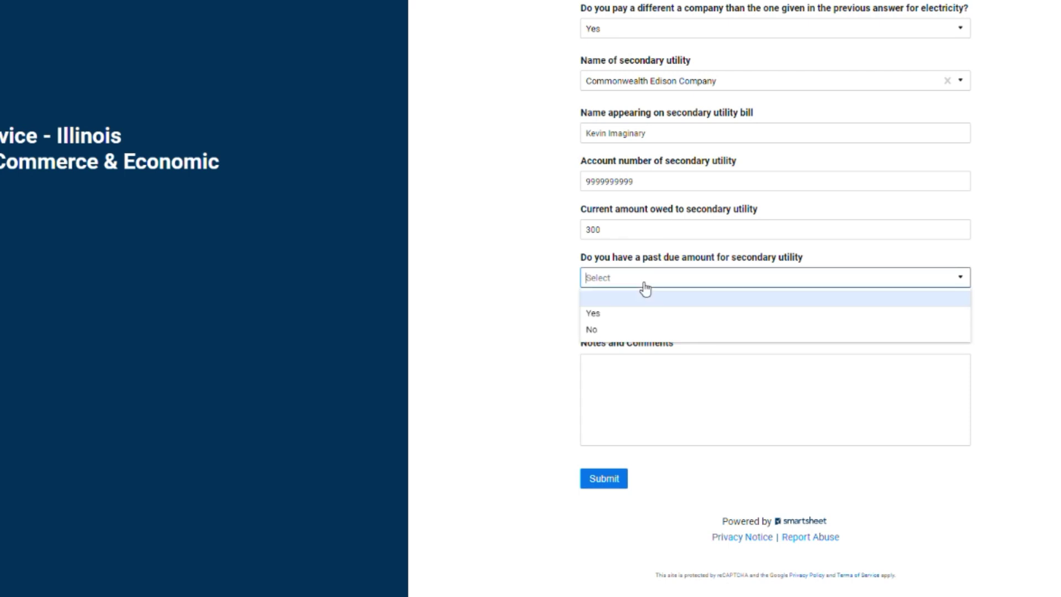
click(605, 332)
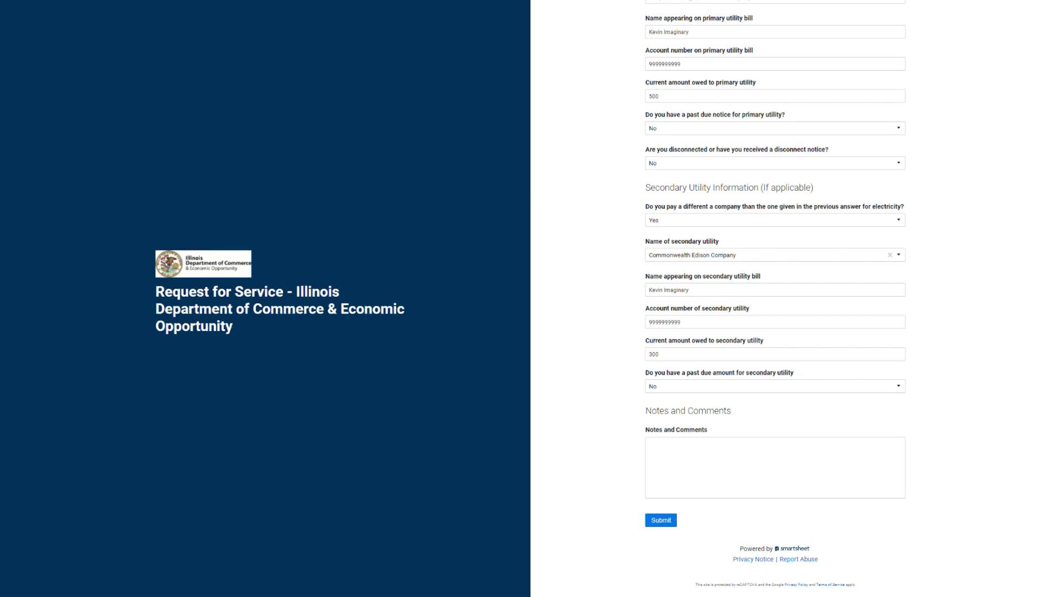
scroll(775, 298, up, 20)
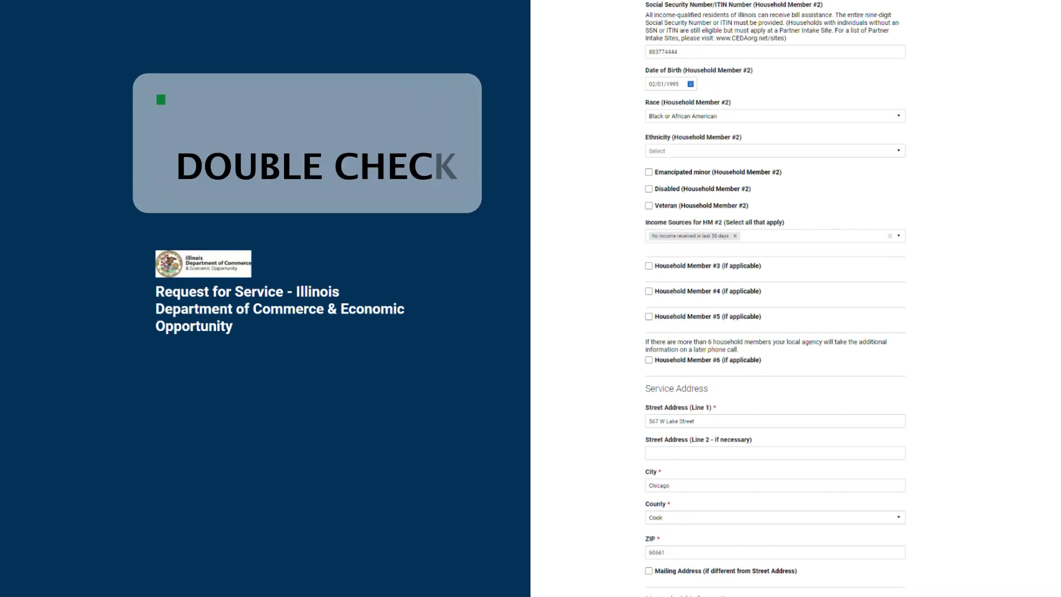
scroll(776, 298, up, 3)
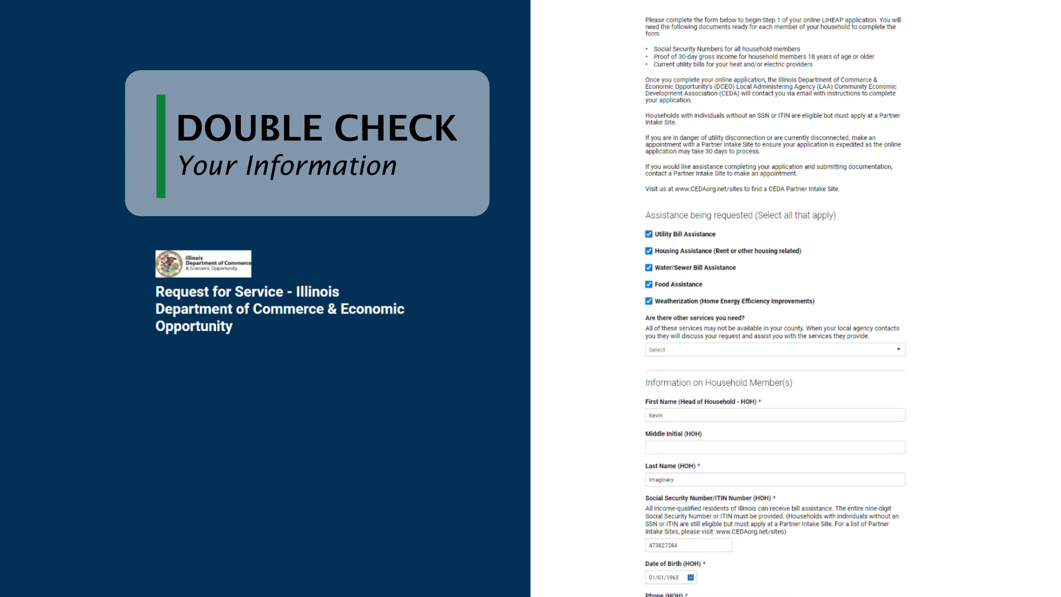
scroll(776, 298, down, 8)
scroll(775, 298, down, 20)
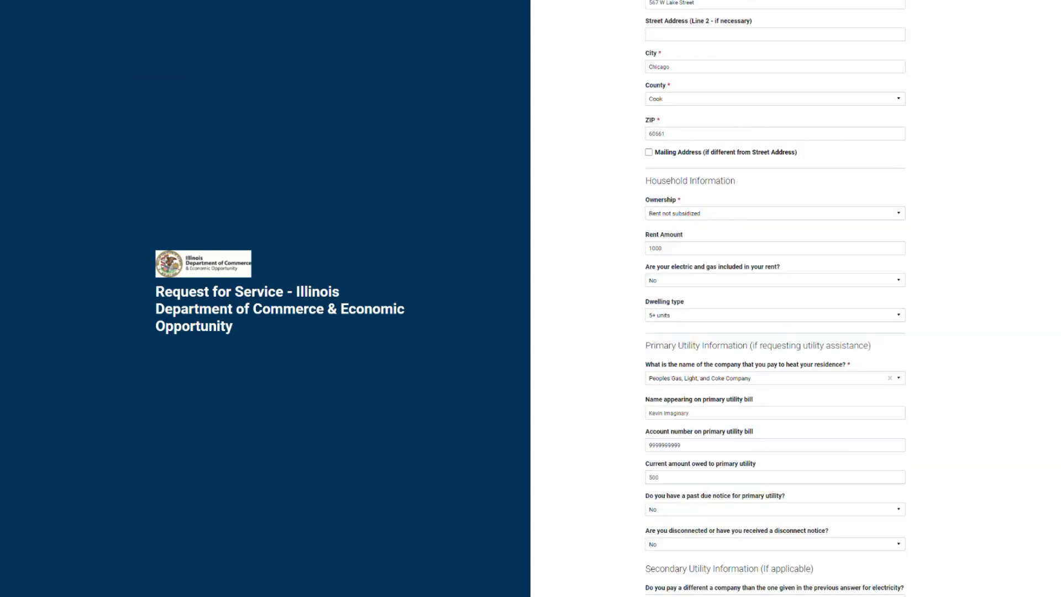
click(658, 521)
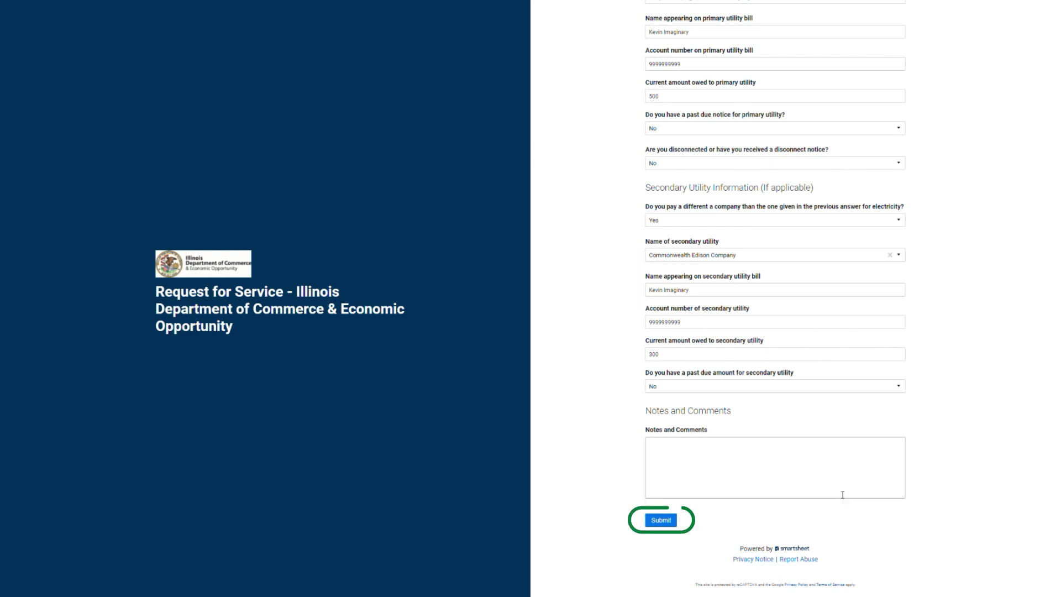